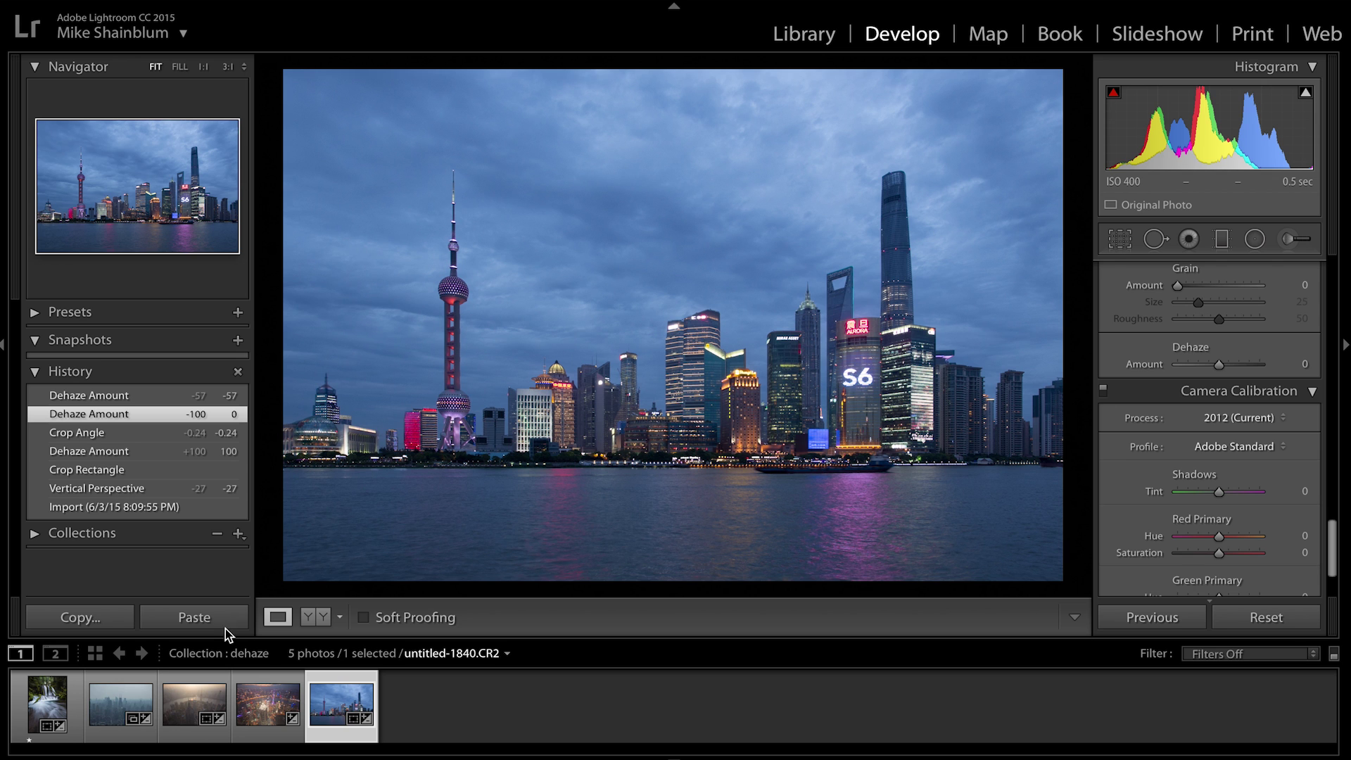
On the hazy city skyline photo, preview Dehaze at +76, then return it to 0.
left_click(127, 708)
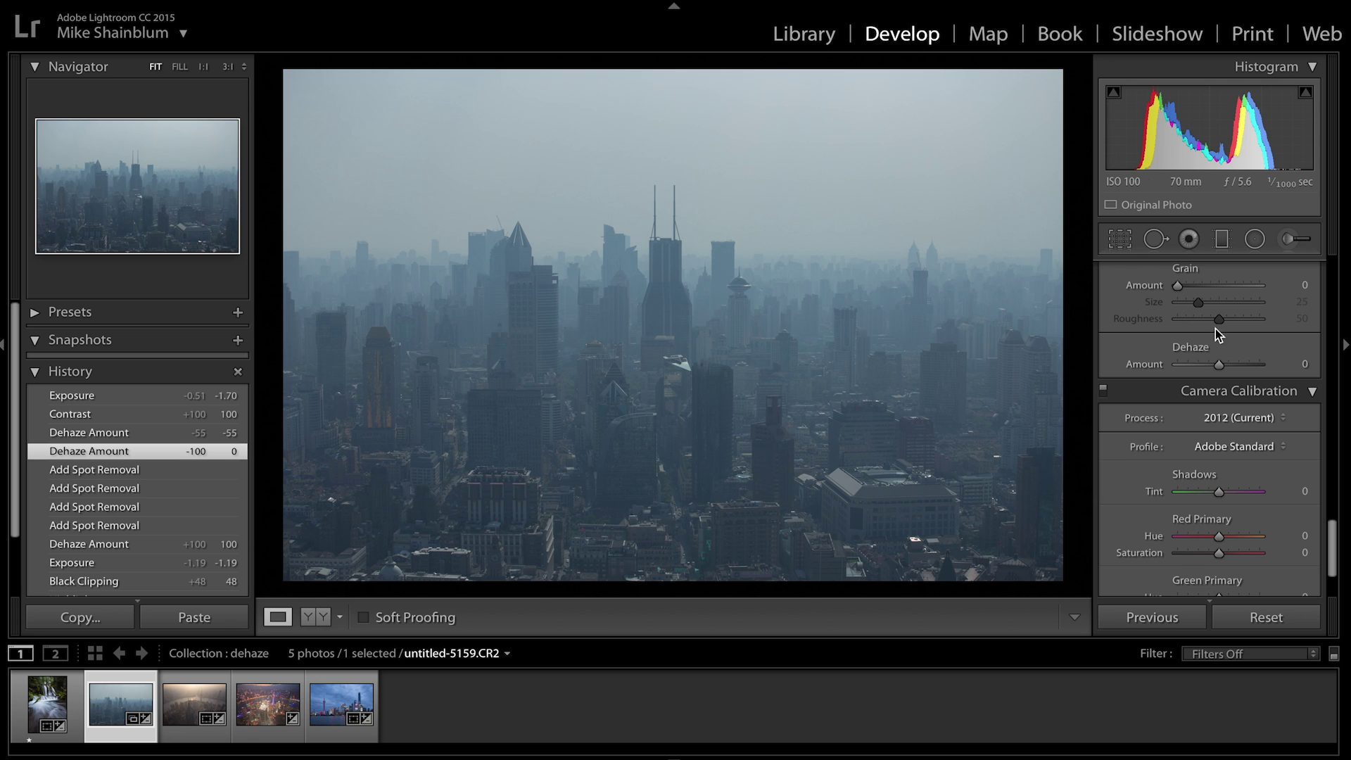
left_click_drag(1219, 364, 1245, 365)
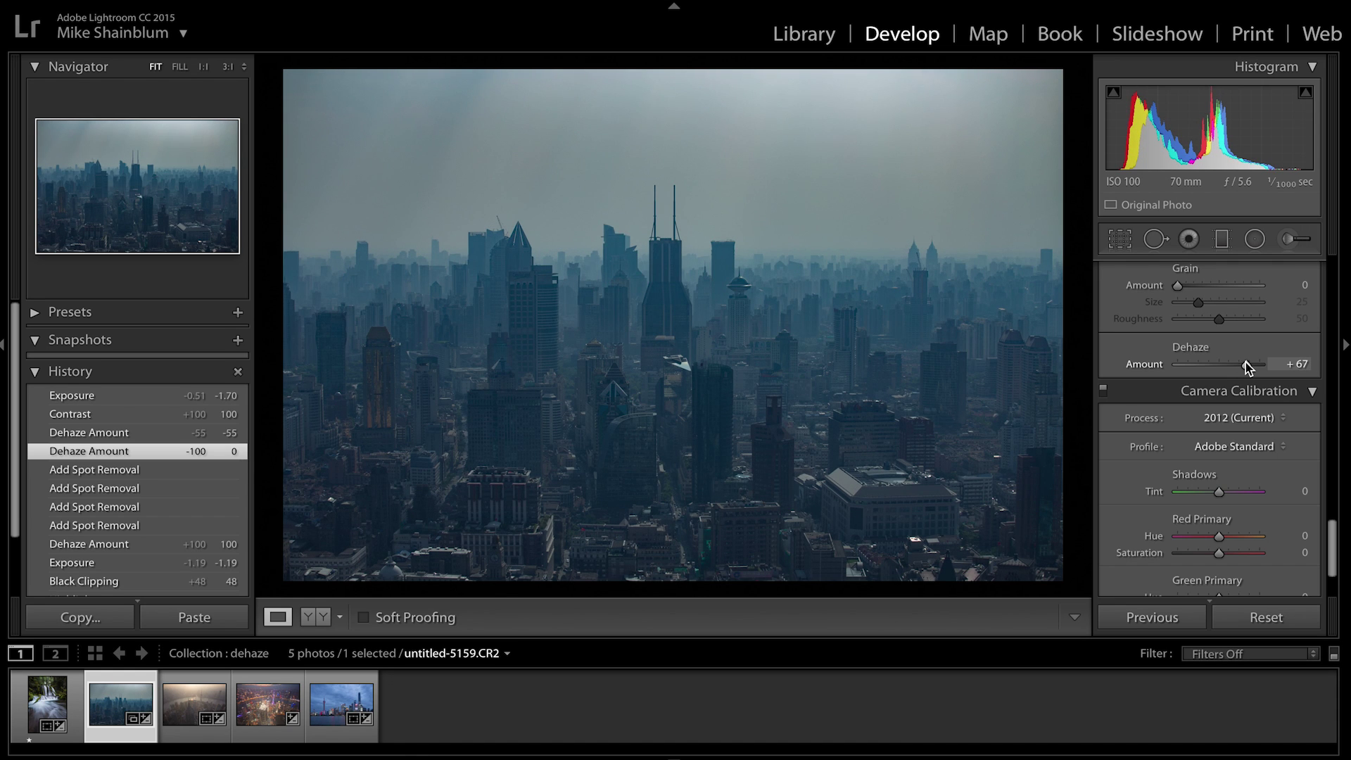
left_click_drag(1245, 365, 1250, 367)
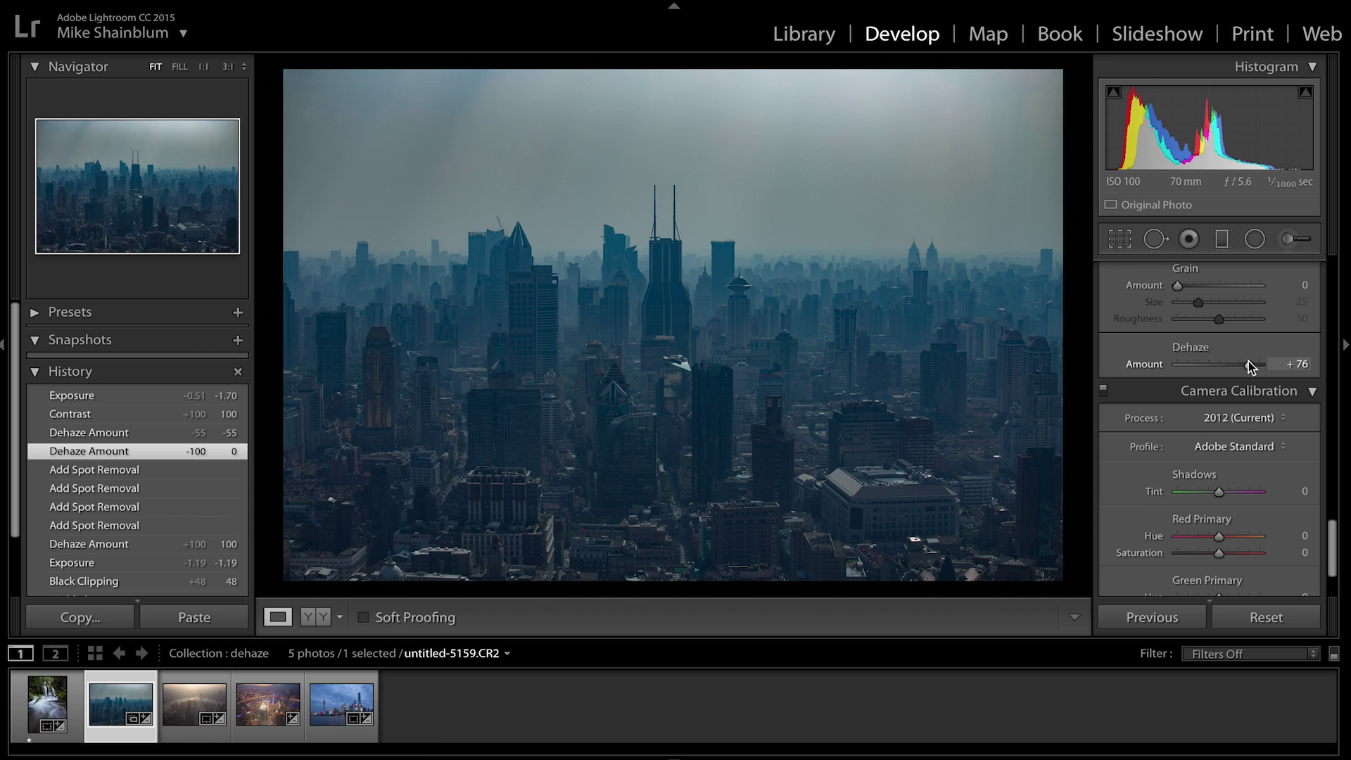
left_click_drag(1248, 361, 1249, 361)
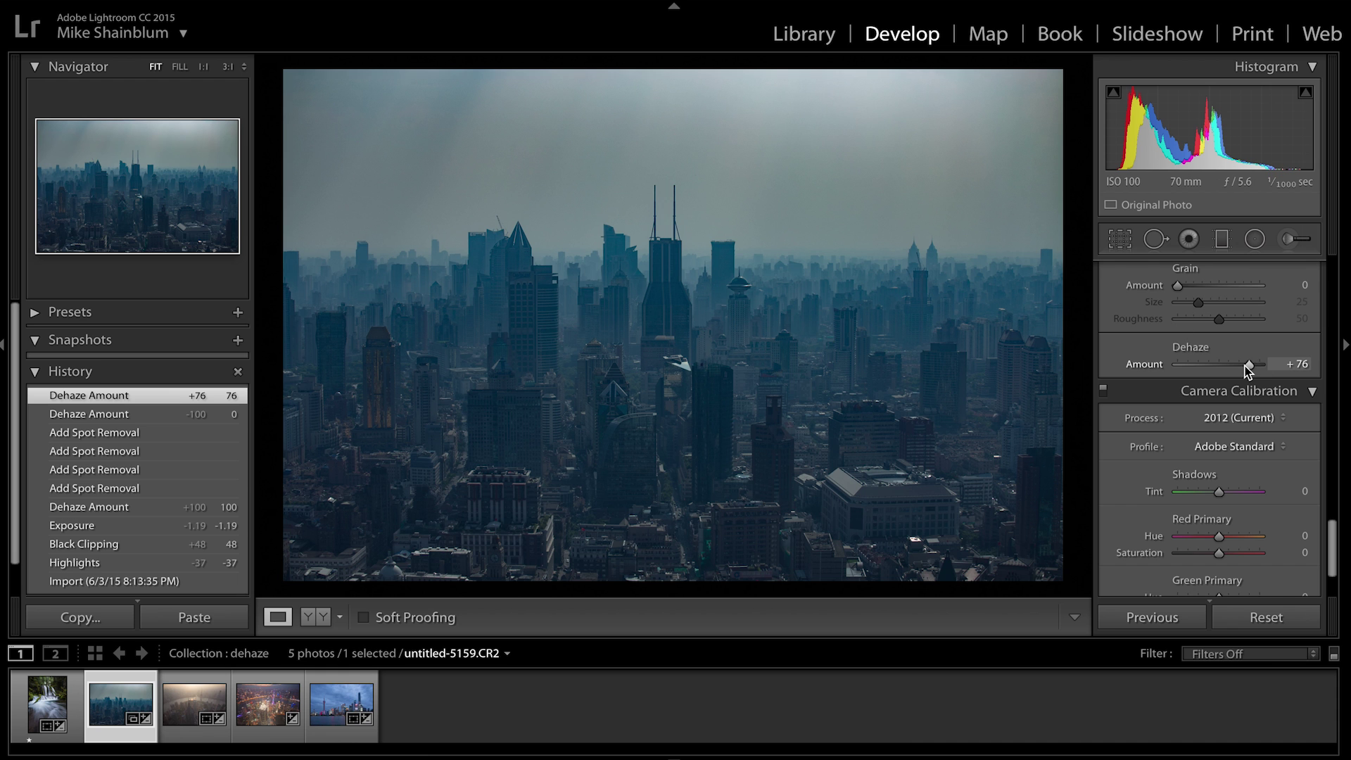
left_click_drag(1249, 367, 1217, 366)
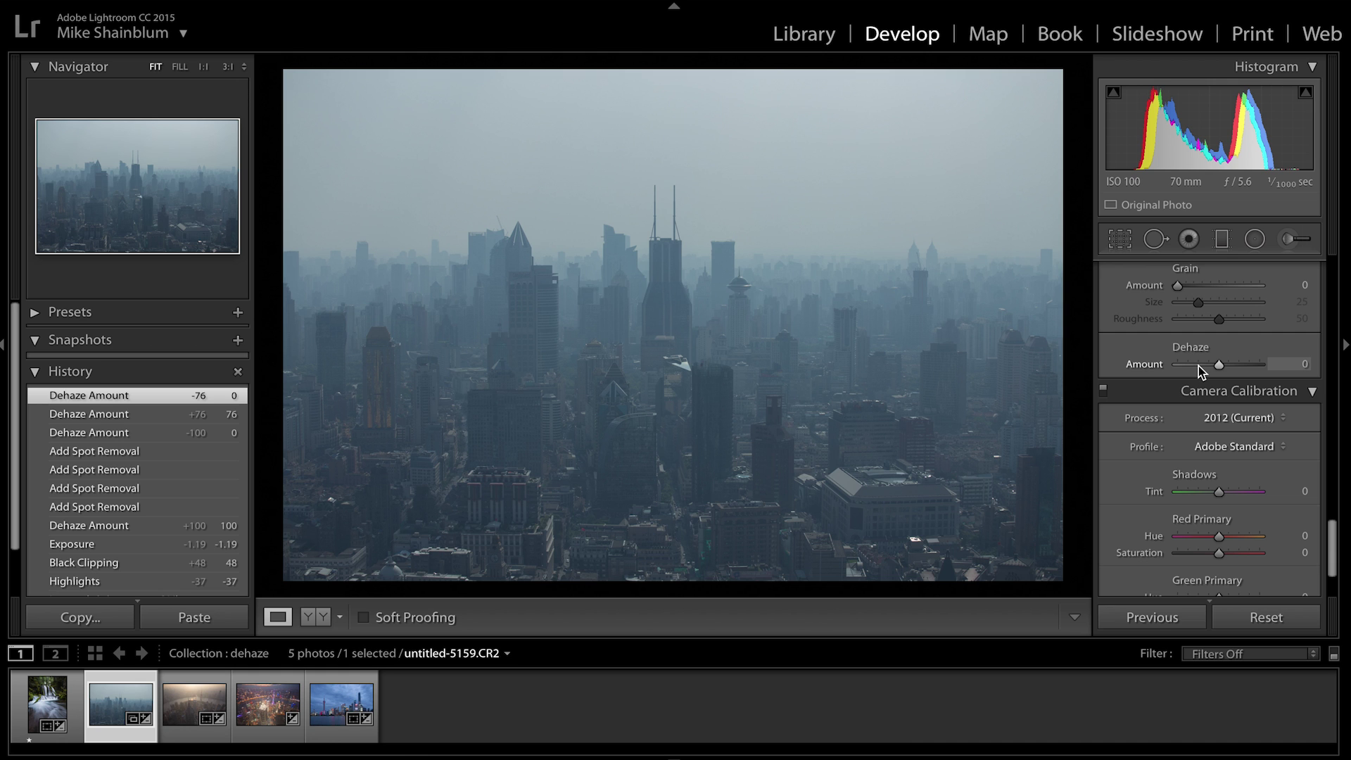
Lower the skyline photo's Dehaze to -51 to thicken the haze.
mouse_move(1197, 366)
left_mouse_down()
mouse_move(1186, 367)
mouse_move(1206, 366)
left_mouse_up()
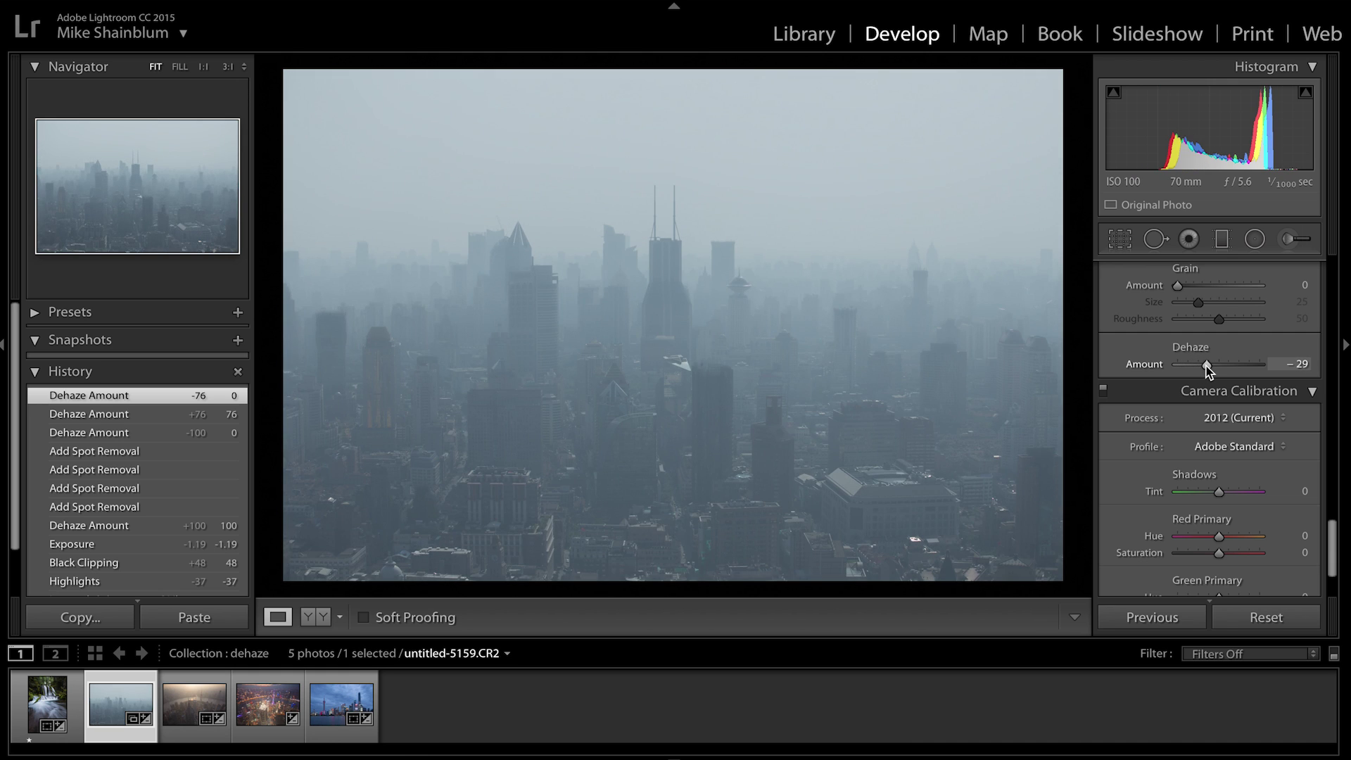
left_click_drag(1206, 366, 1201, 366)
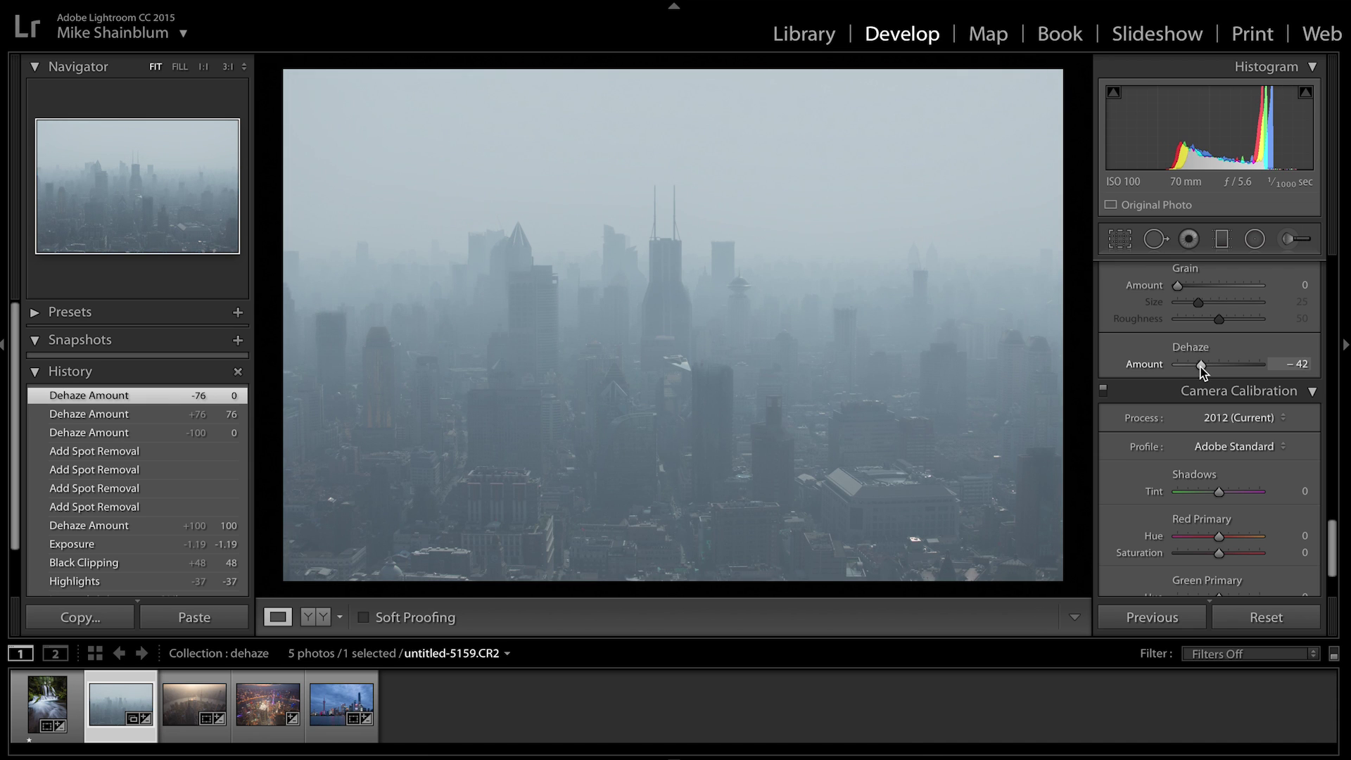
left_click_drag(1199, 366, 1197, 366)
Raise Contrast to +100 and lower Exposure to -1.39, then switch to the sunset aerial photo.
scroll(1196, 366, "up", 20)
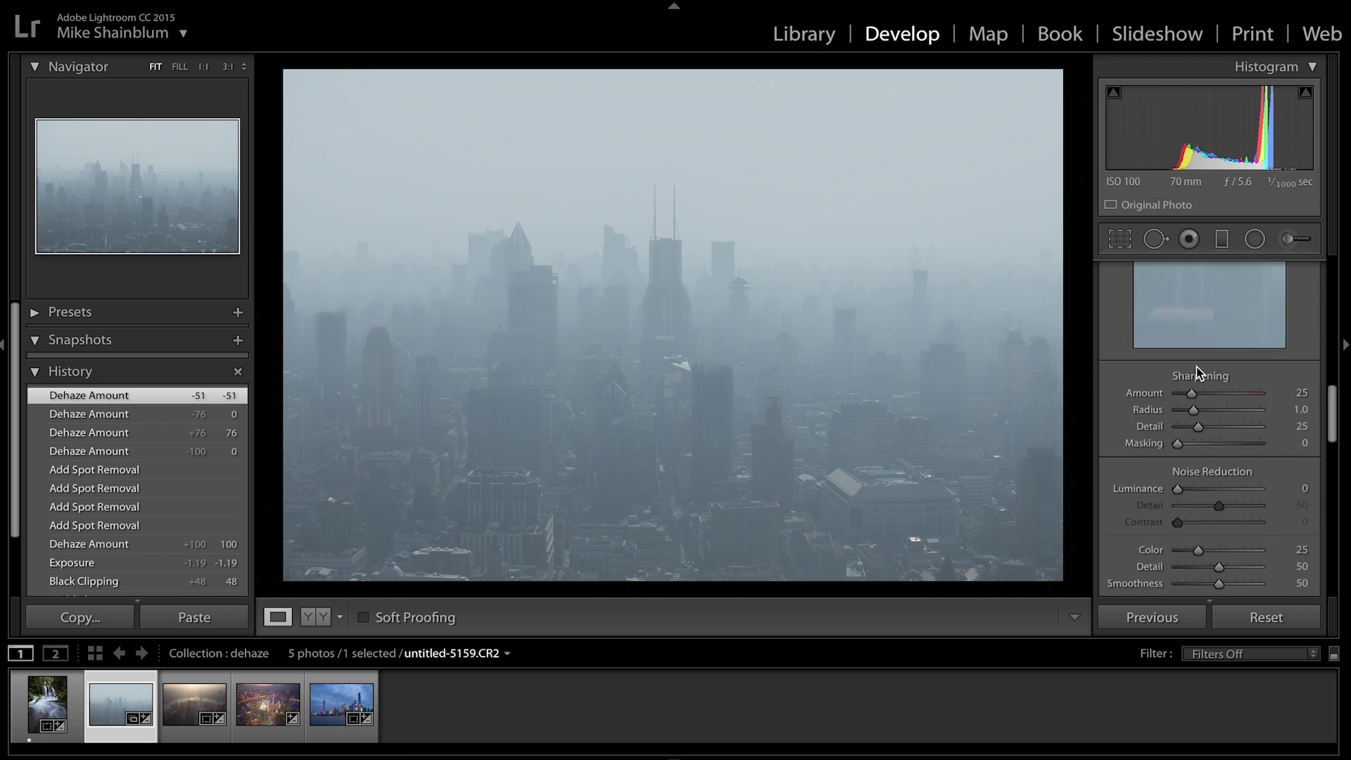
left_click_drag(1236, 429, 1271, 431)
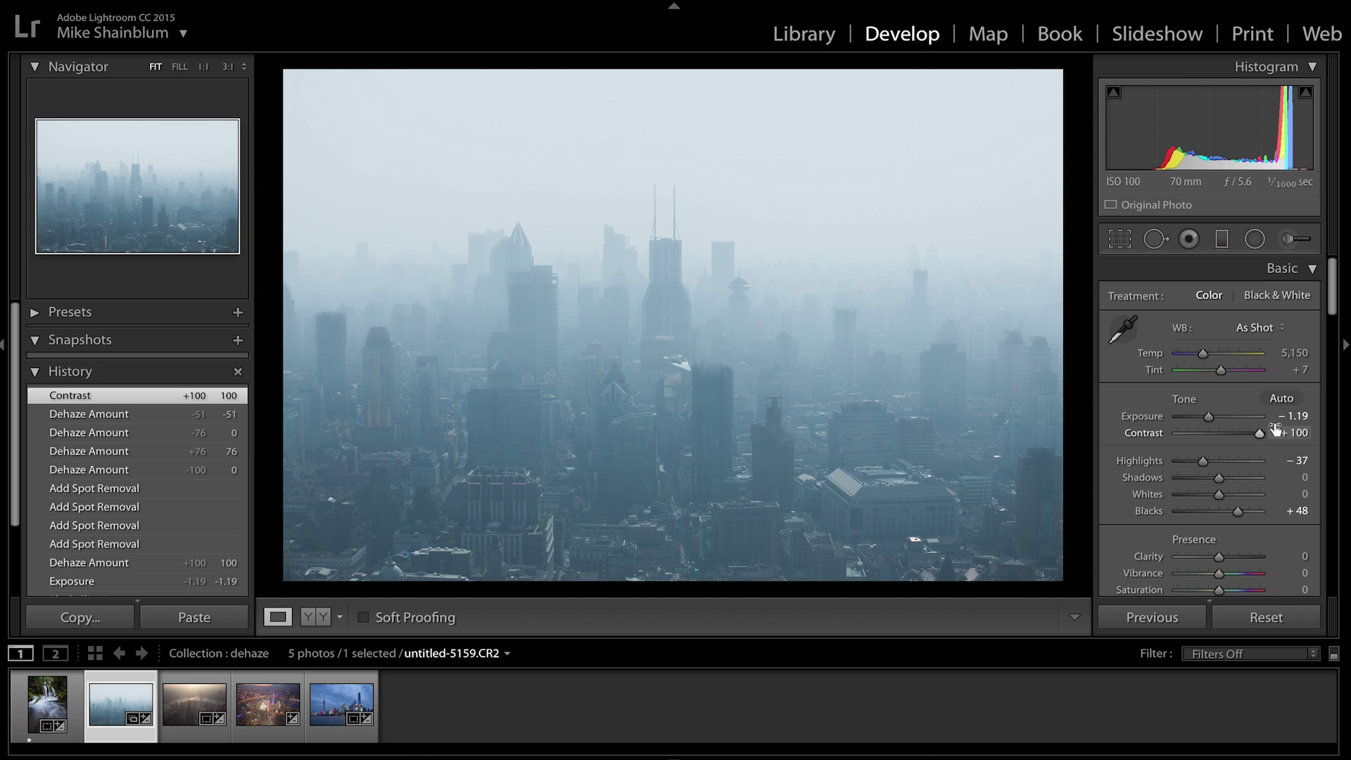
mouse_move(1301, 416)
left_mouse_down()
mouse_move(1260, 417)
mouse_move(1306, 417)
mouse_move(1290, 416)
left_mouse_up()
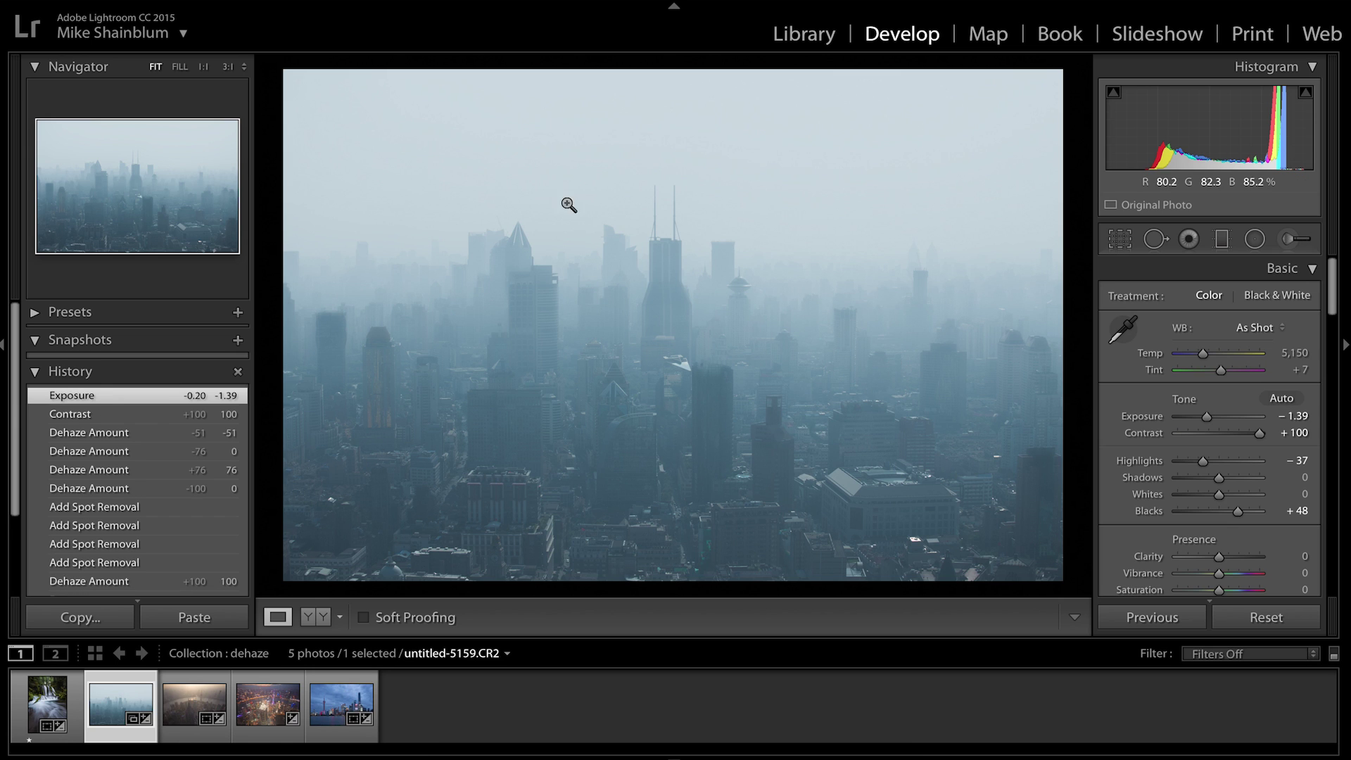
left_click(229, 725)
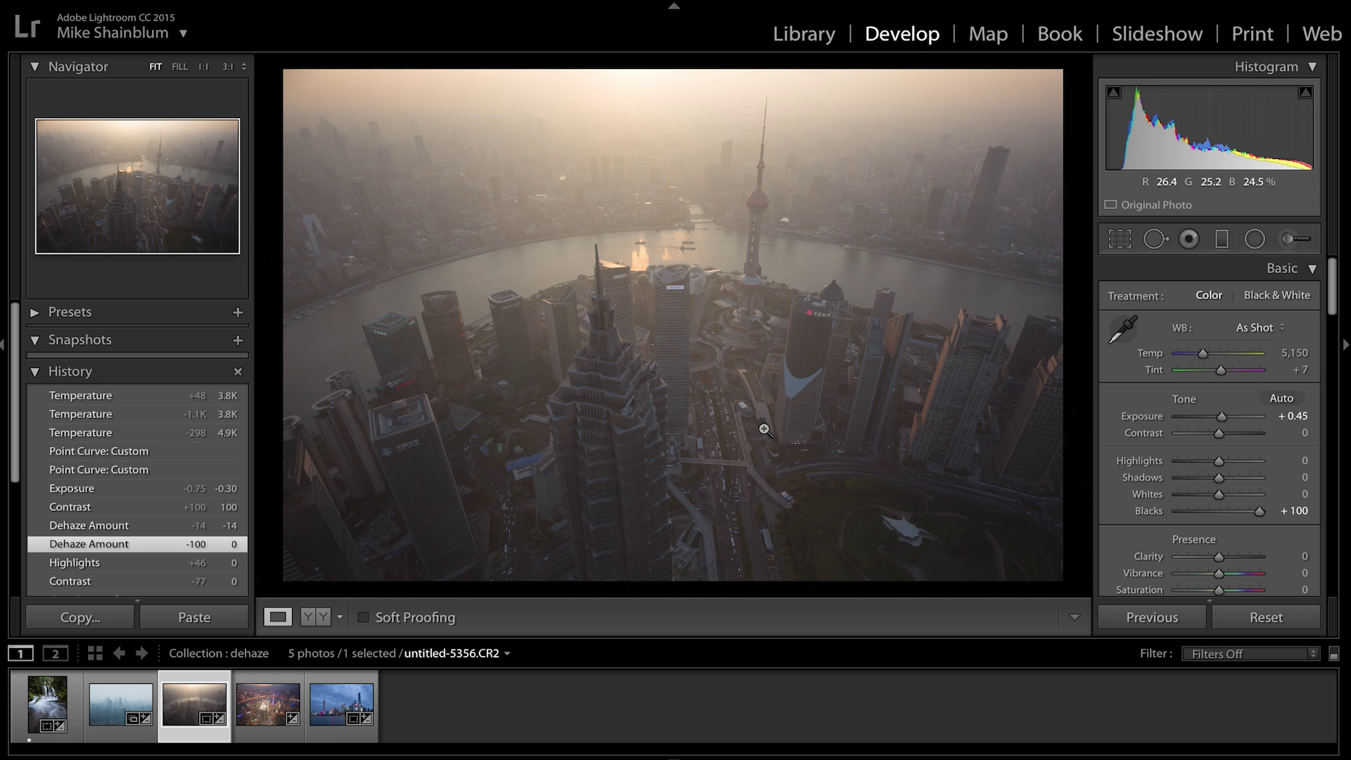
Test the sunset aerial's Dehaze up to +100, settling at -15 for a softer look.
scroll(1287, 423, "down", 5)
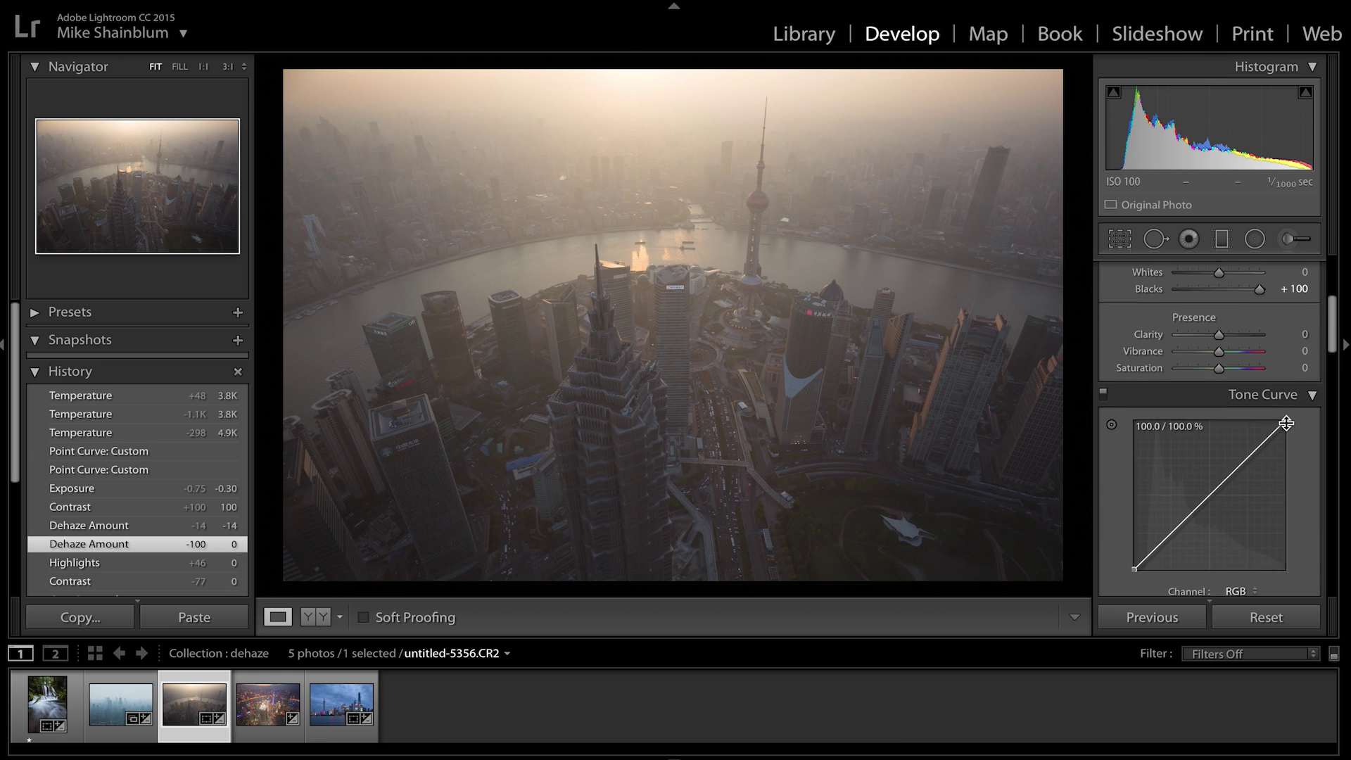
scroll(1286, 423, "down", 10)
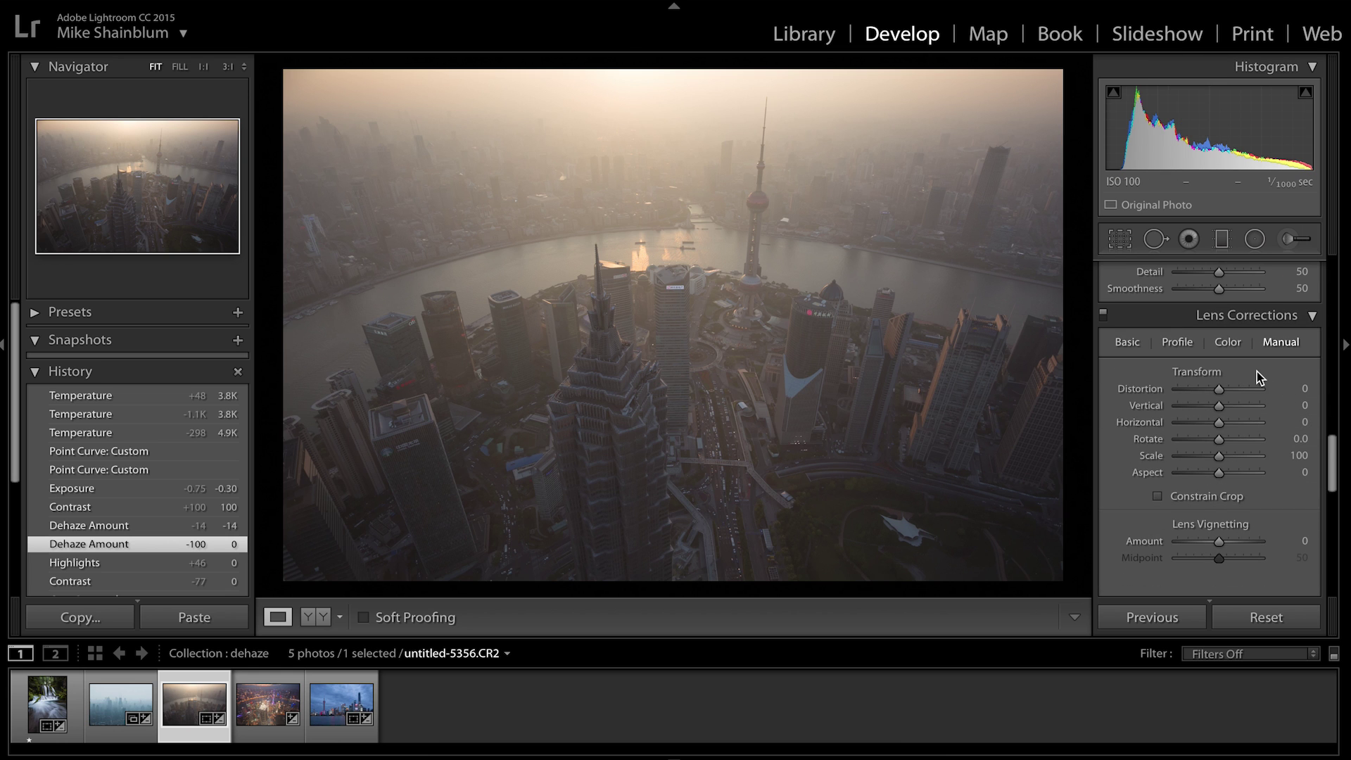
scroll(1258, 376, "down", 5)
scroll(1257, 373, "down", 2)
scroll(1257, 371, "down", 1)
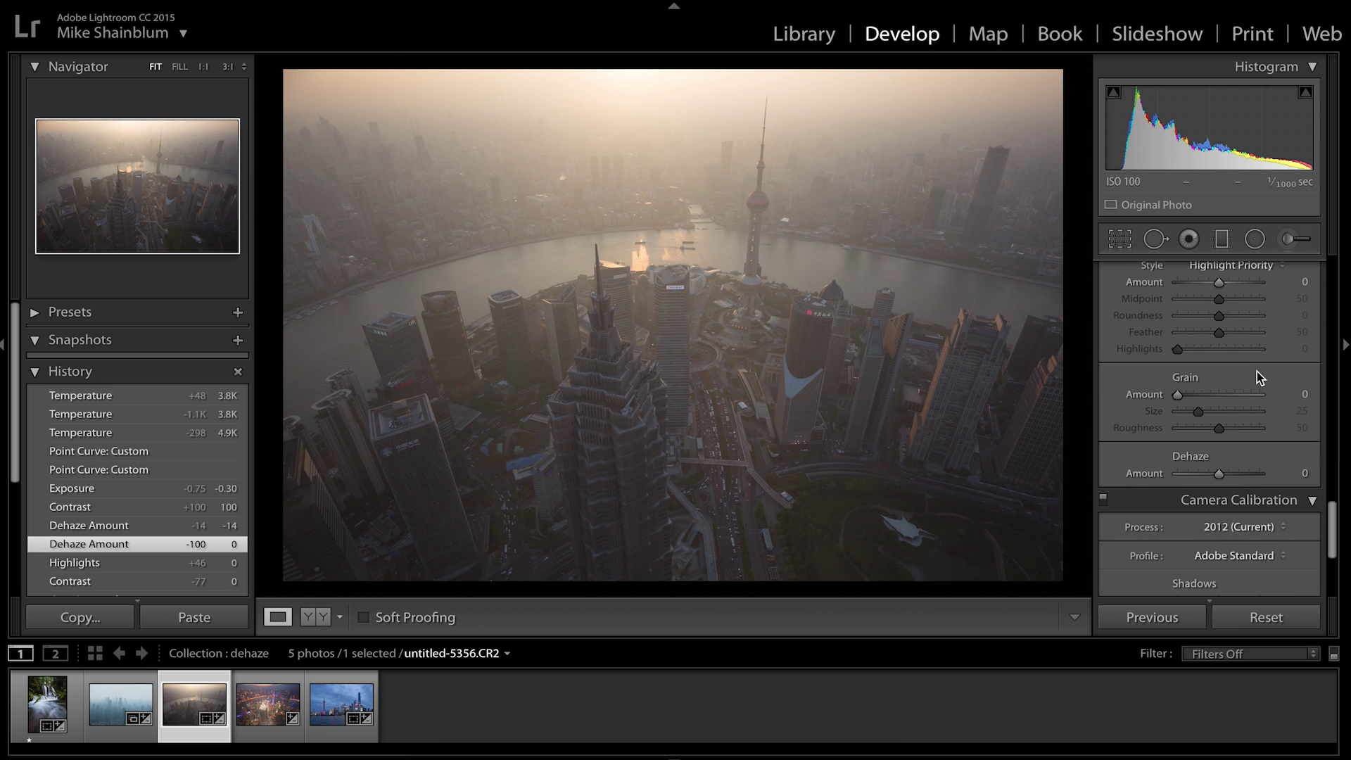
left_click(1237, 474)
mouse_move(1237, 474)
left_mouse_down()
mouse_move(1259, 476)
mouse_move(1247, 477)
left_mouse_up()
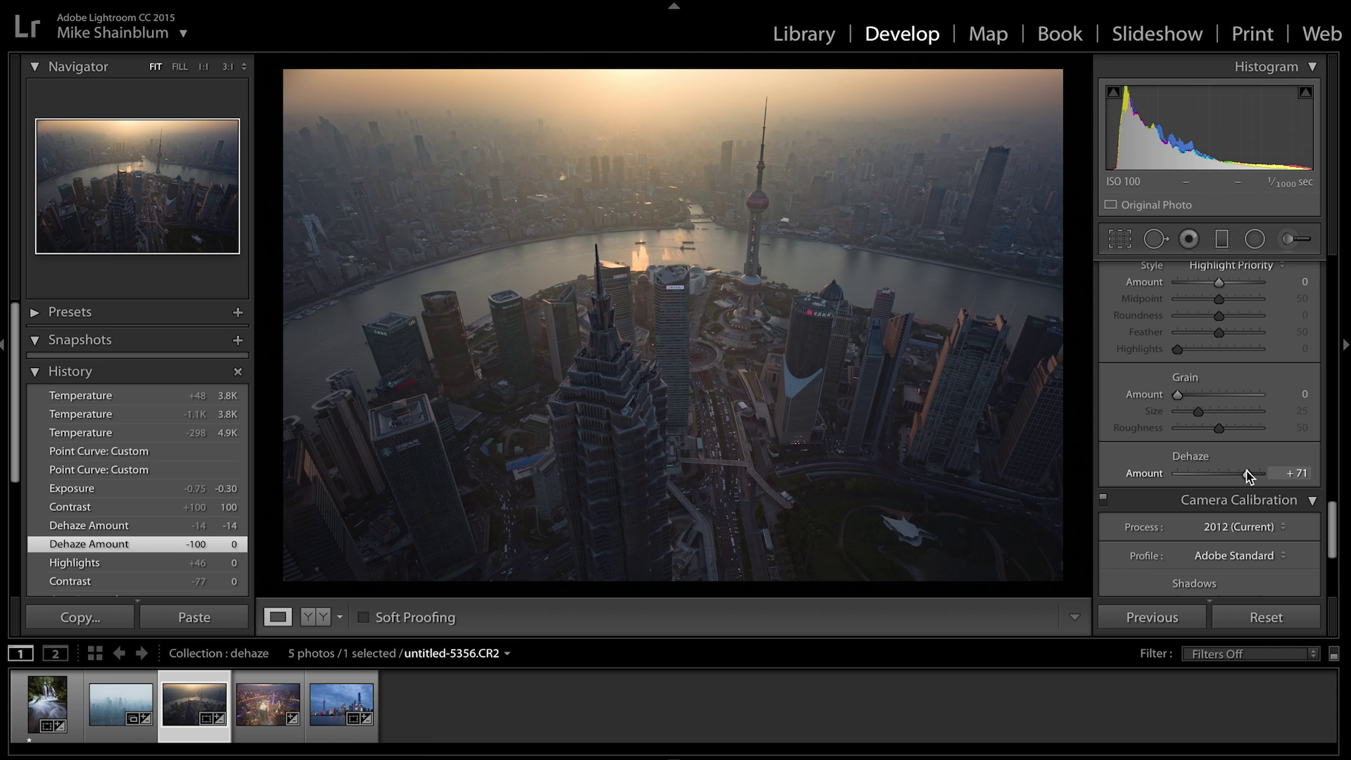
left_click_drag(1247, 477, 1213, 464)
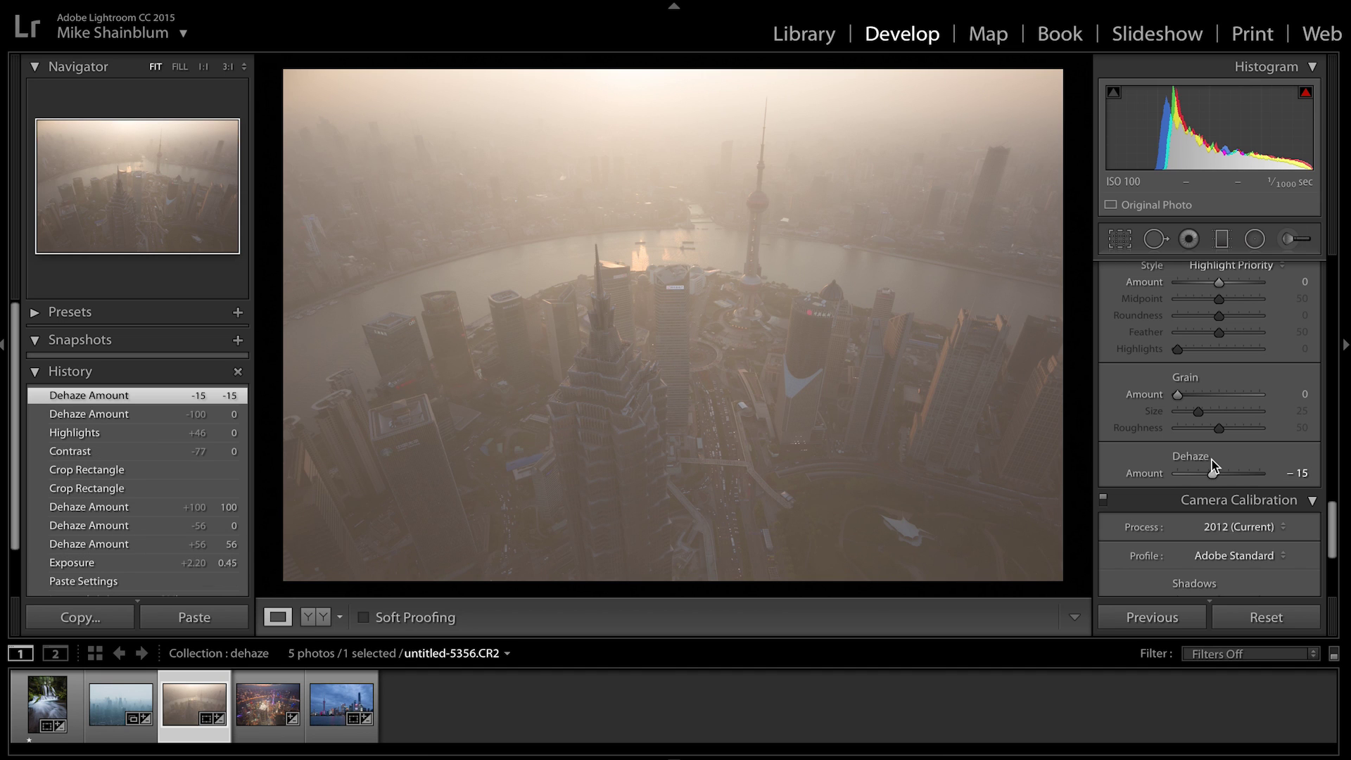
Raise the aerial photo's Contrast to +100 and set Exposure to -0.05.
scroll(1236, 390, "up", 15)
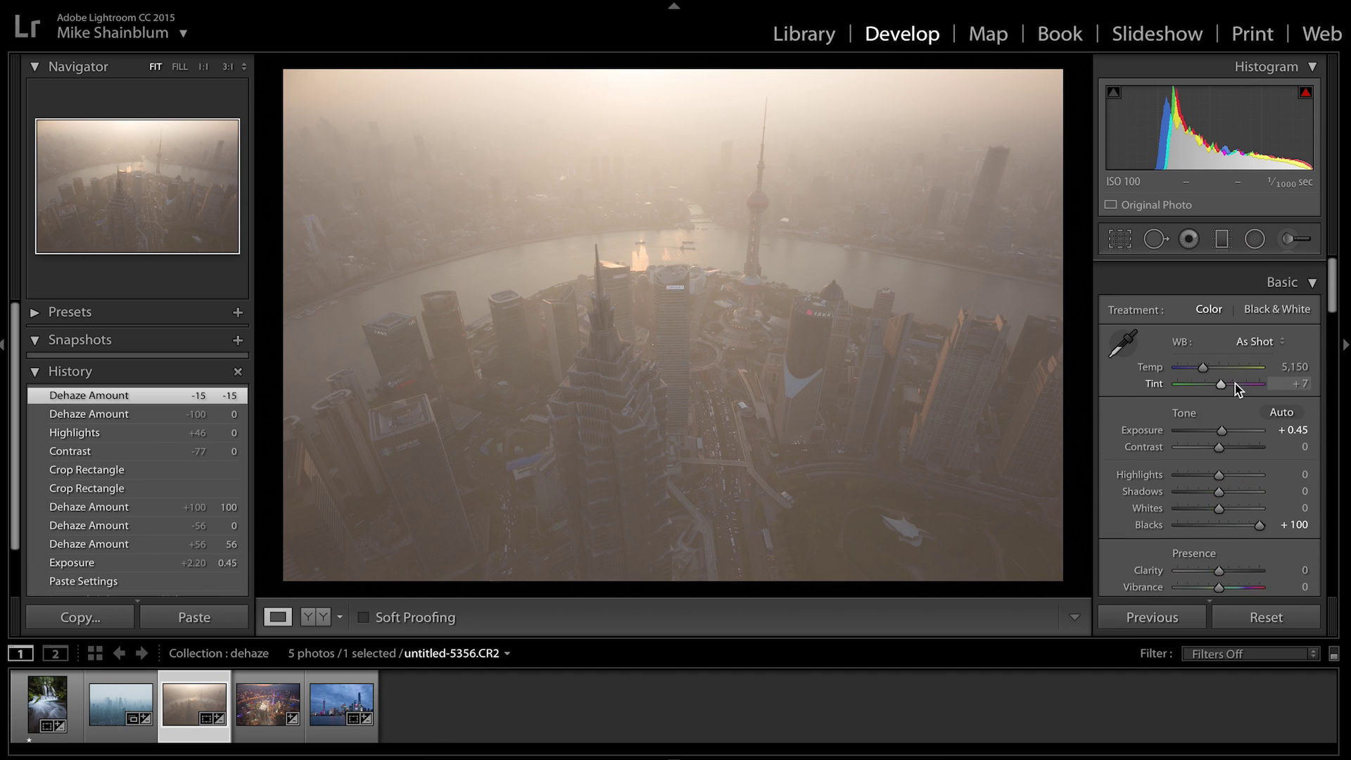
scroll(1235, 382, "down", 1)
left_click_drag(1235, 434, 1282, 428)
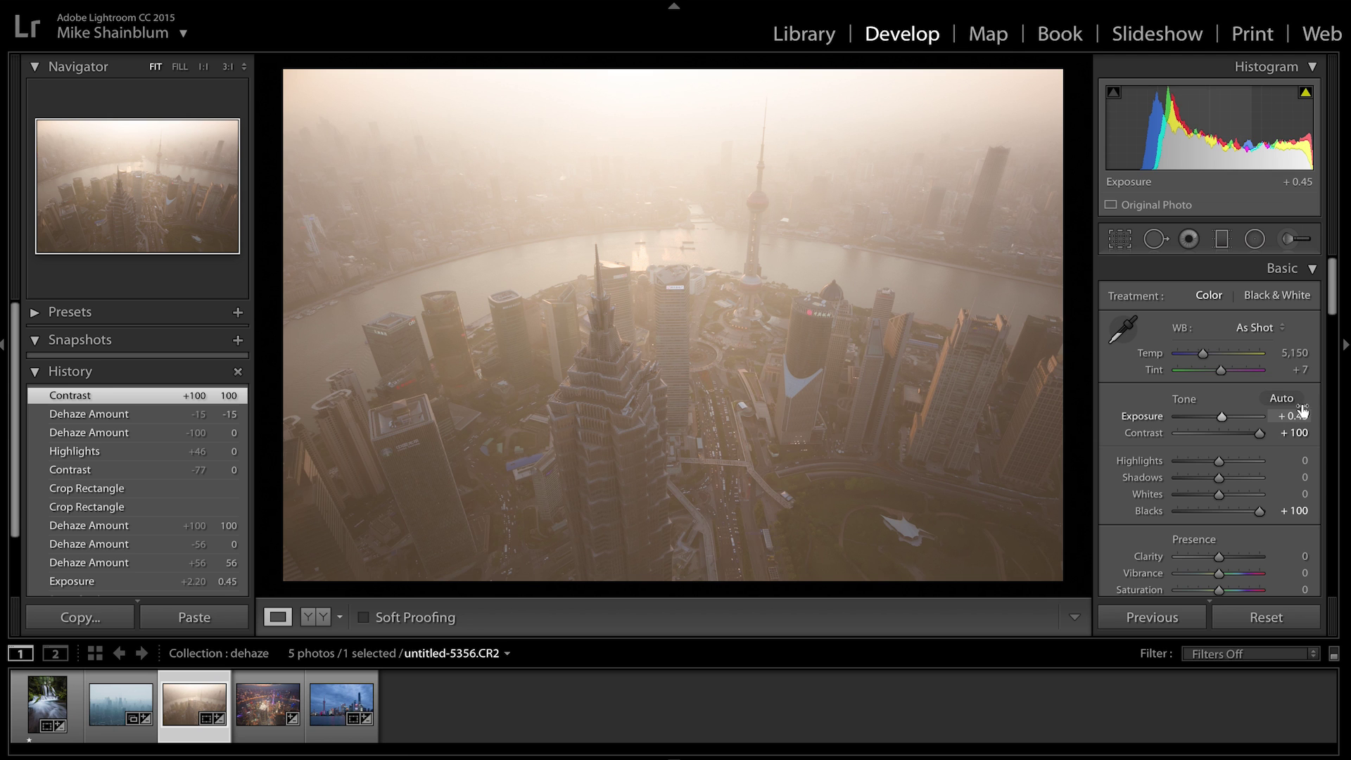
left_click_drag(1295, 415, 1289, 417)
Add a tone curve point and pull it down to darken the midtones.
scroll(1290, 413, "down", 5)
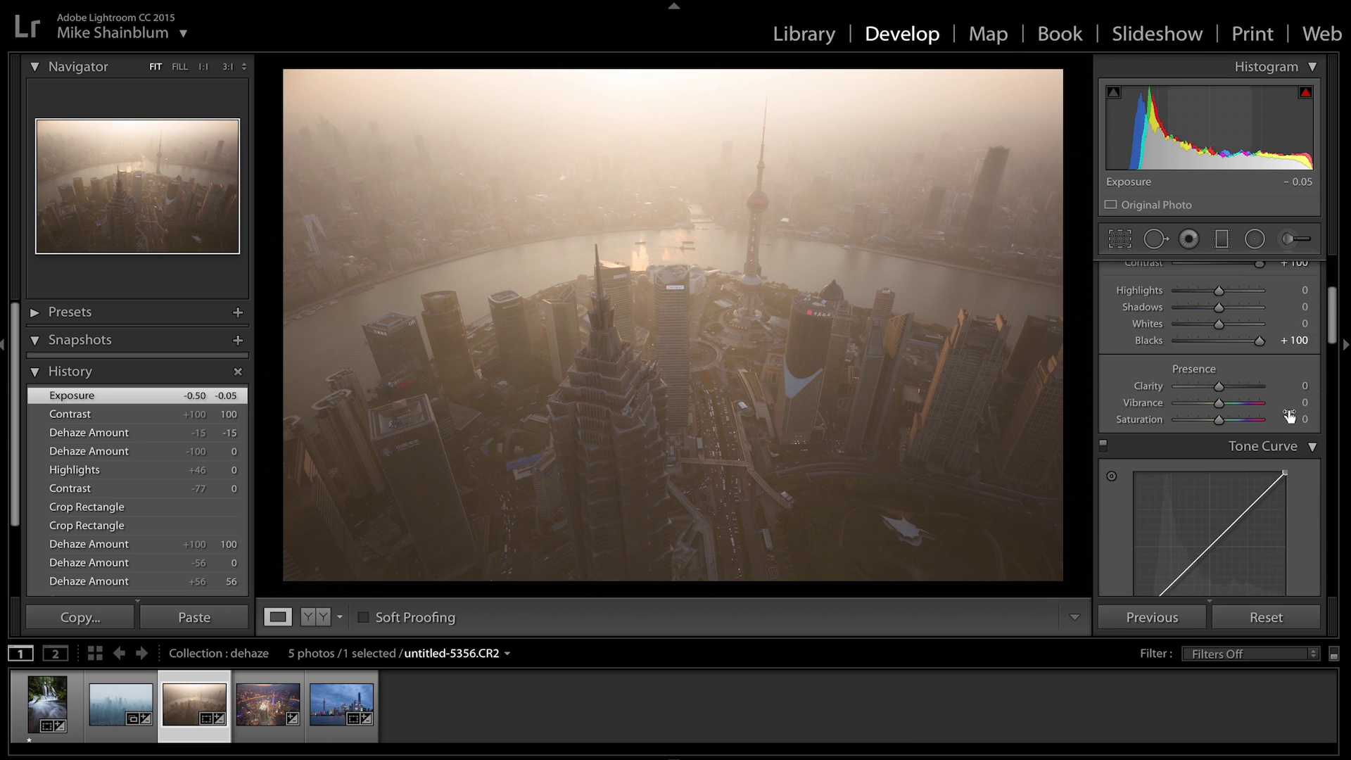
left_click(1194, 551)
left_click_drag(1233, 501, 1230, 510)
Set white balance Temp to 4950, then nudge it down to 4,850.
scroll(1261, 282, "up", 5)
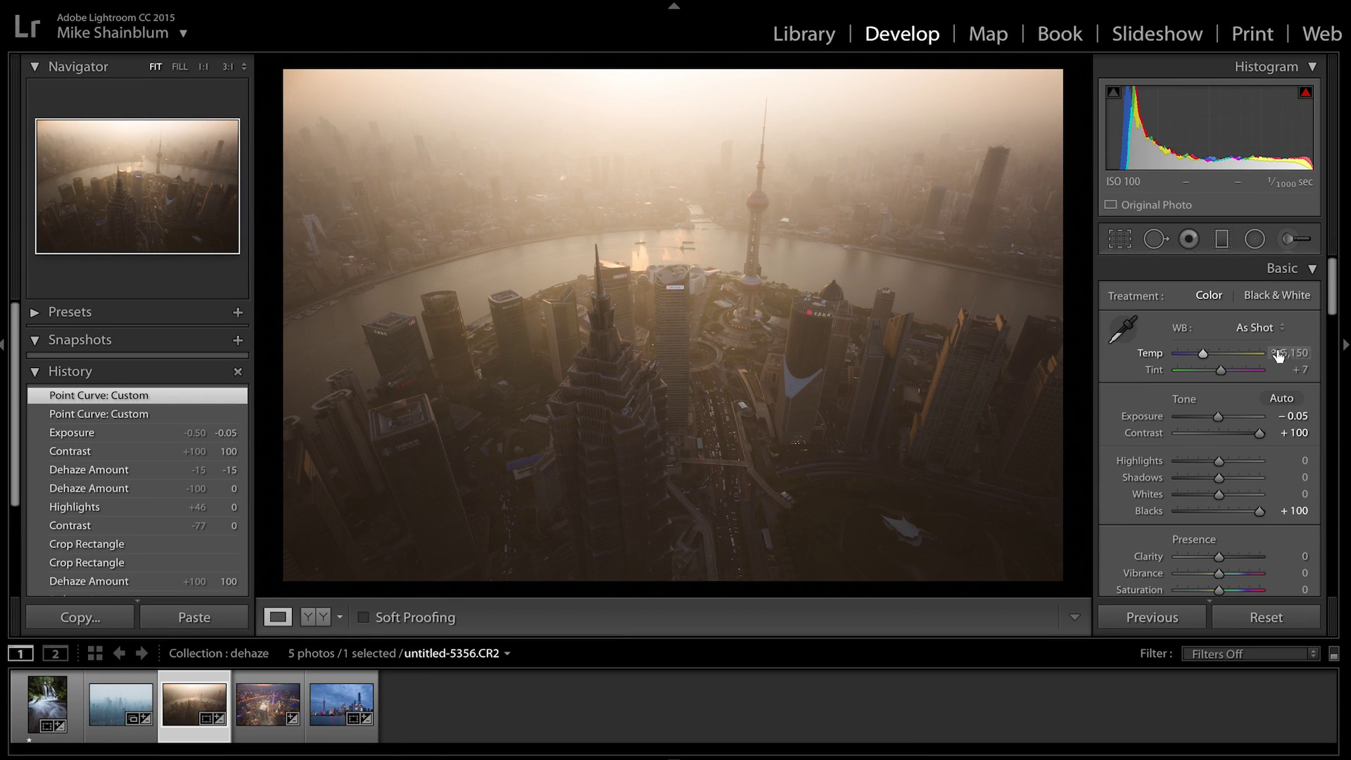
left_click(1295, 353)
type("4950")
key("Return")
key("Down")
key("Down")
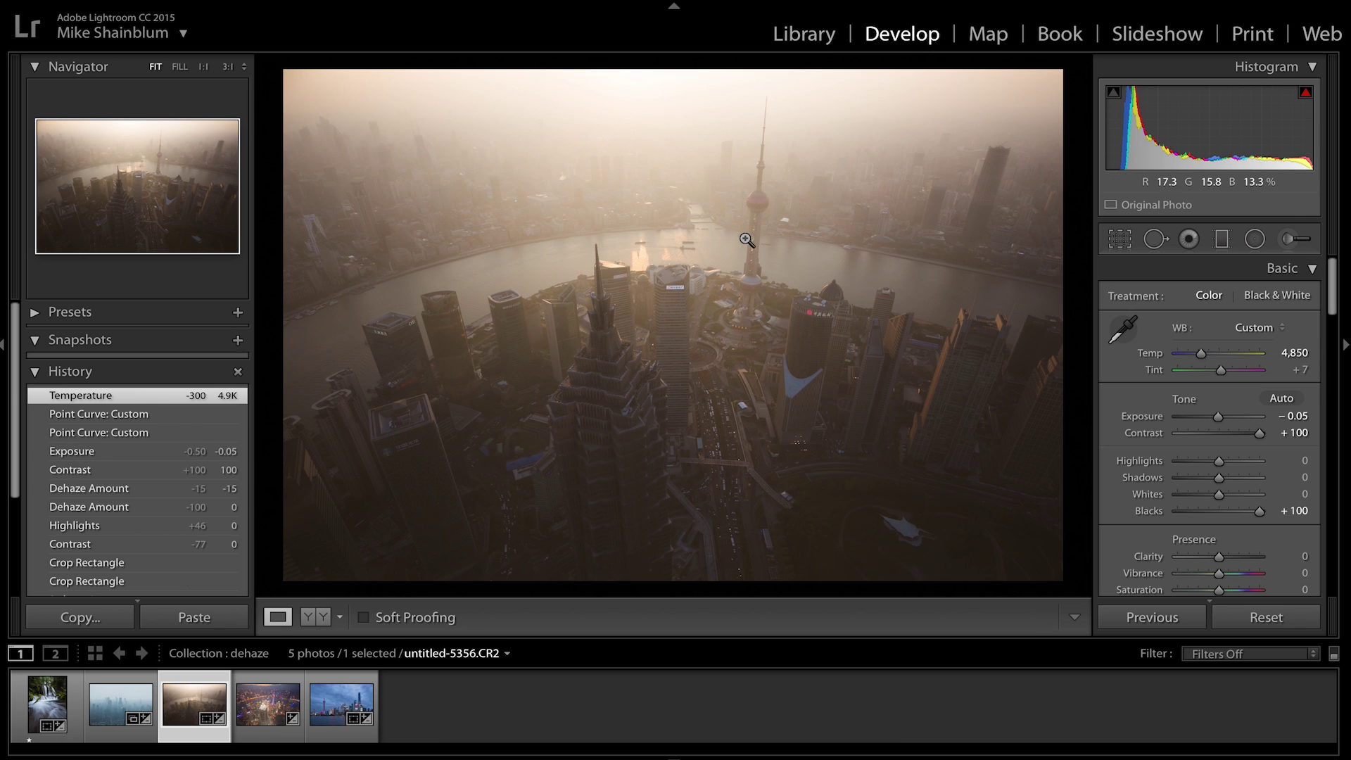
left_click(325, 700)
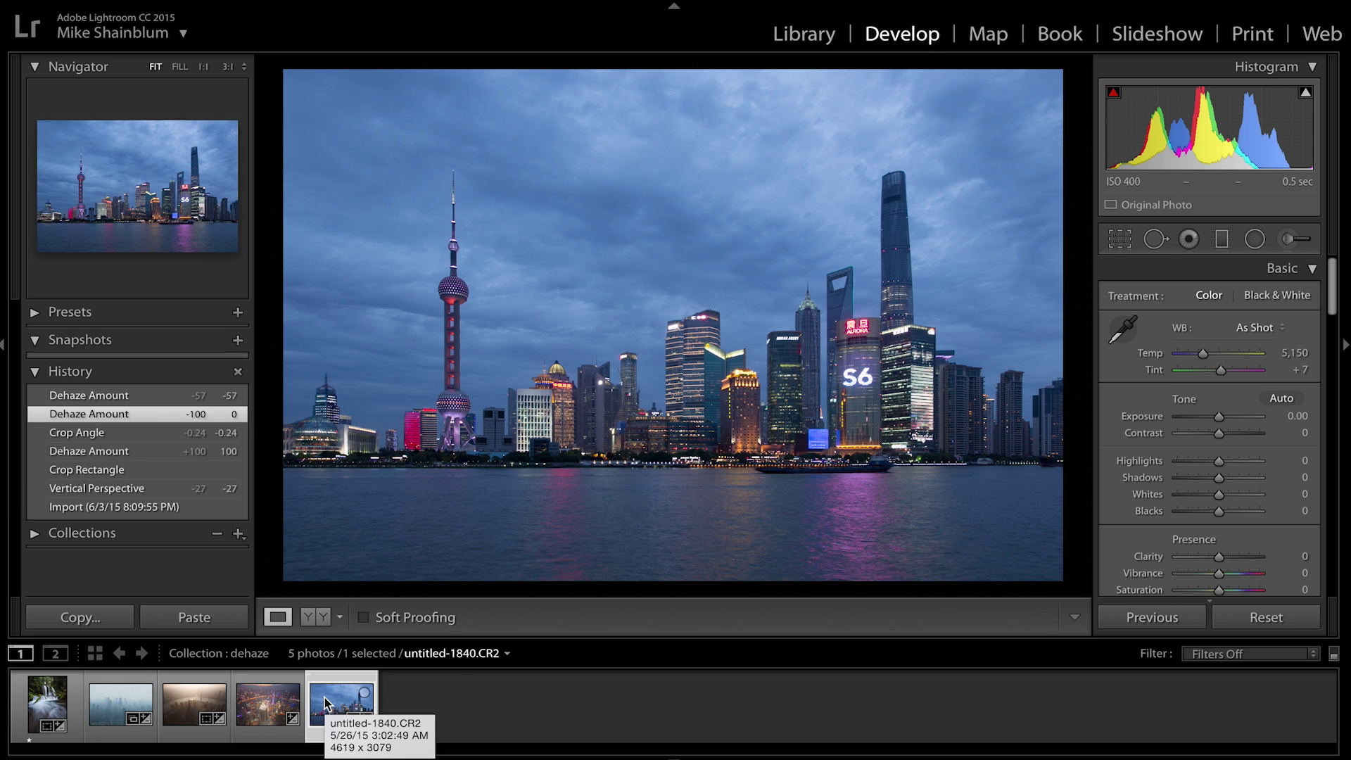
Try the blue-hour skyline's Dehaze from +100 to -100, ending at -14.
scroll(1267, 412, "down", 10)
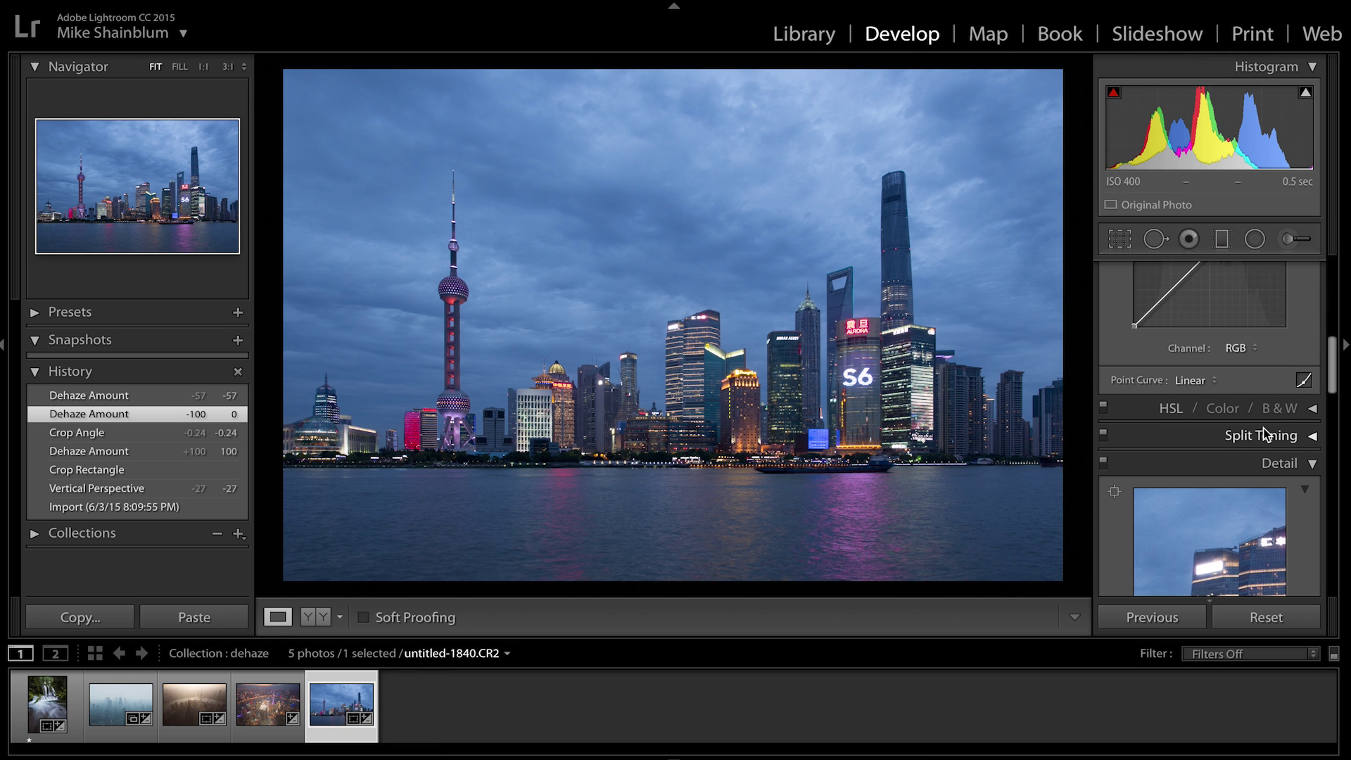
scroll(1265, 434, "down", 3)
scroll(1265, 434, "up", 3)
scroll(1265, 434, "up", 8)
scroll(1267, 434, "down", 8)
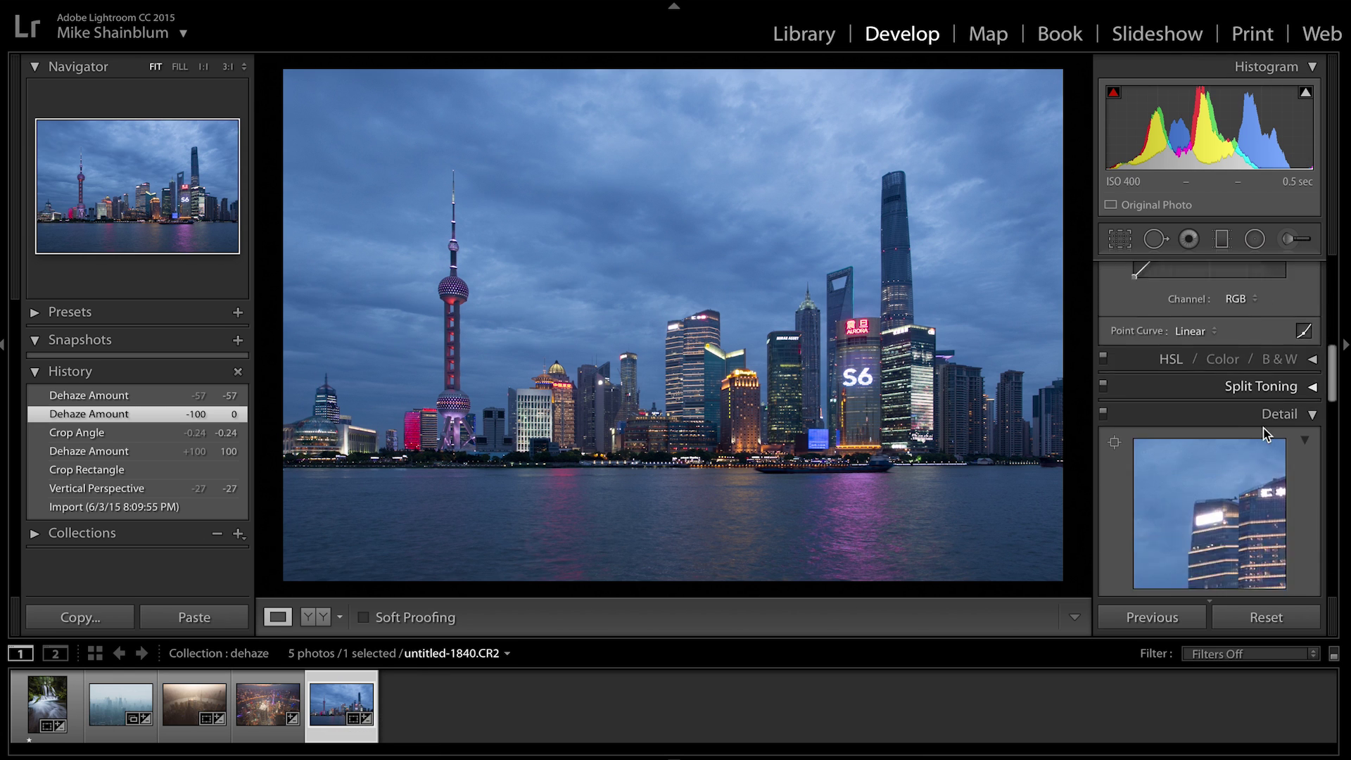
scroll(1265, 435, "down", 10)
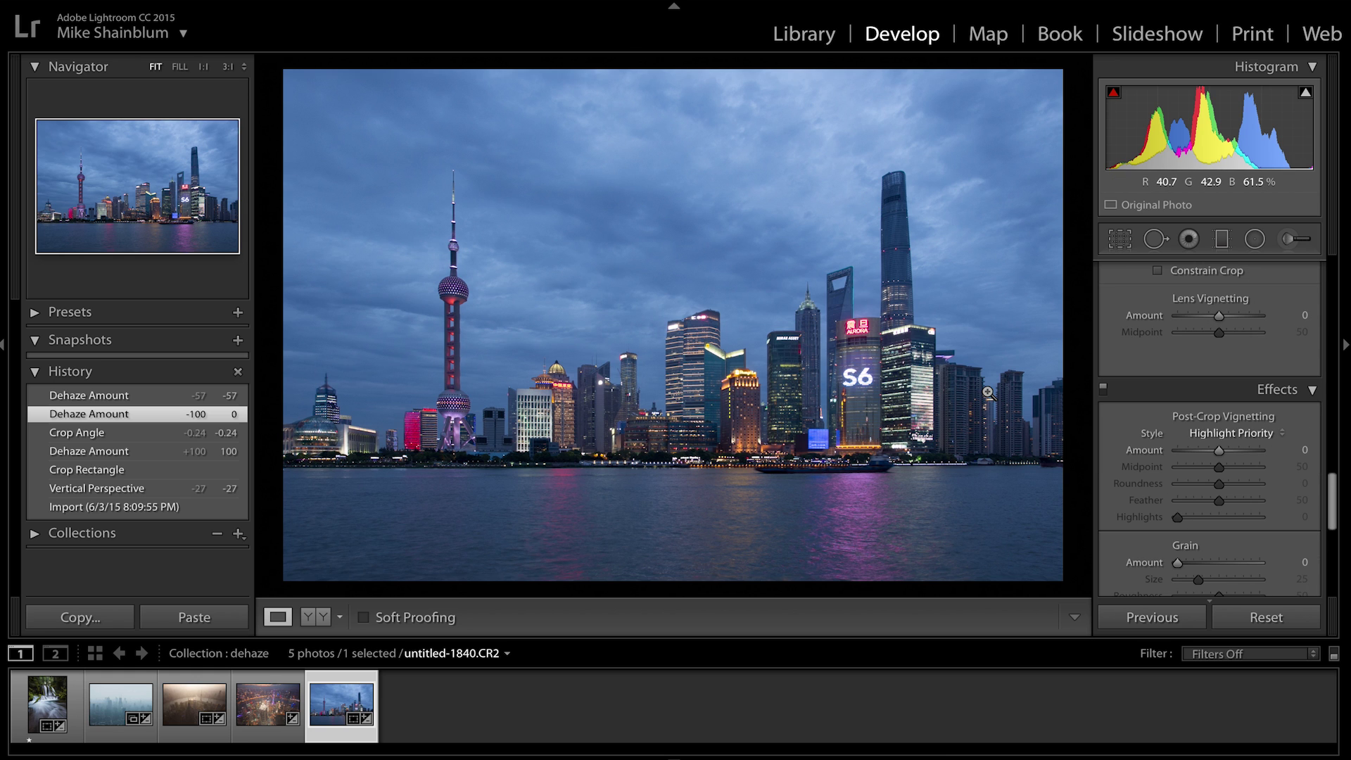
scroll(1257, 344, "down", 4)
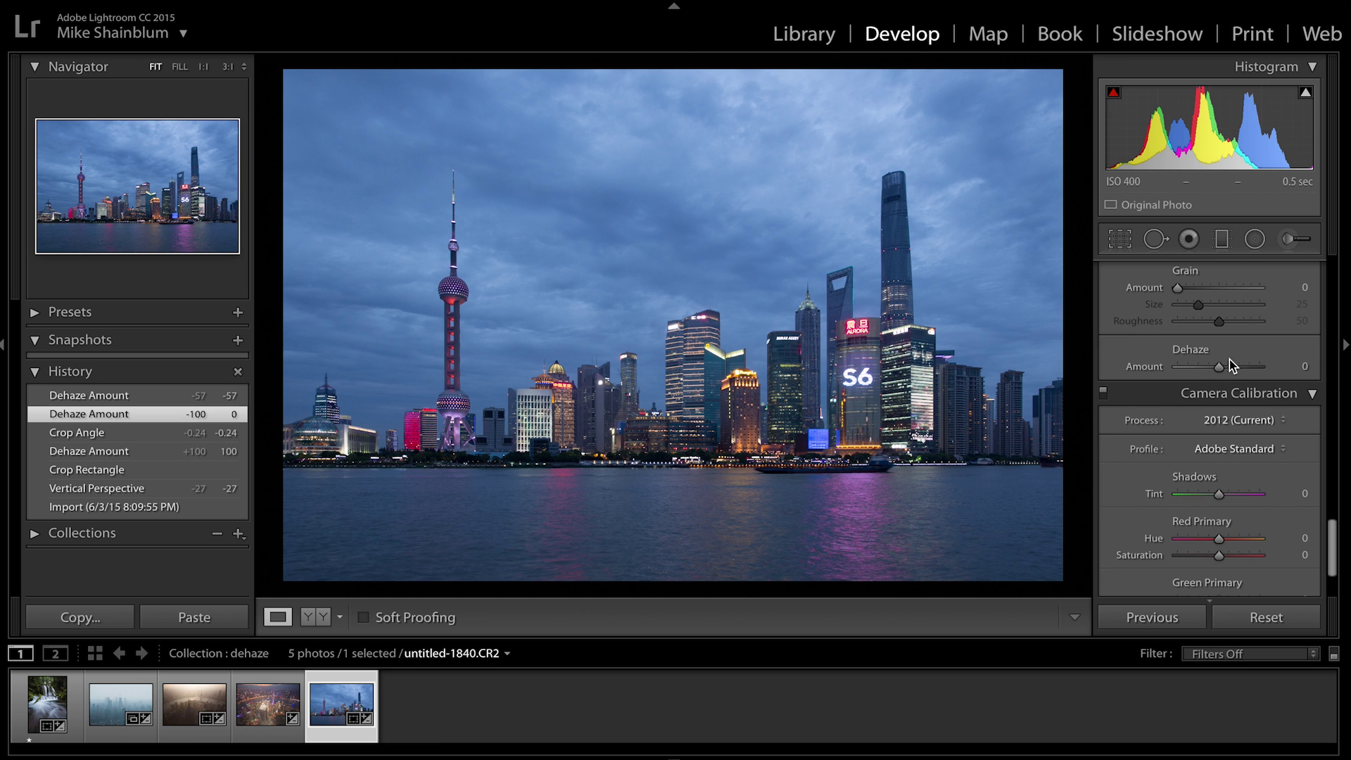
mouse_move(1220, 366)
left_mouse_down()
mouse_move(1238, 368)
mouse_move(1202, 365)
left_mouse_up()
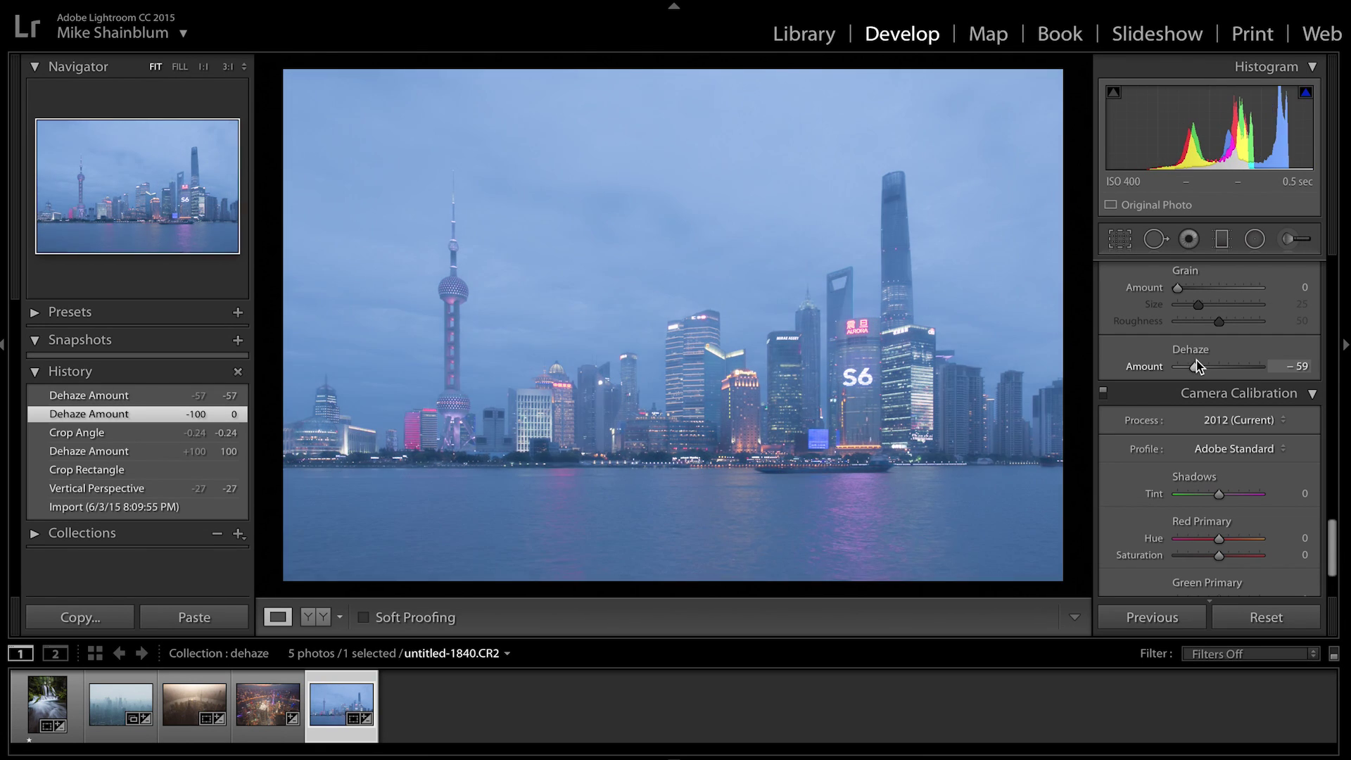
mouse_move(1197, 366)
left_mouse_down()
mouse_move(1174, 365)
mouse_move(1212, 354)
left_mouse_up()
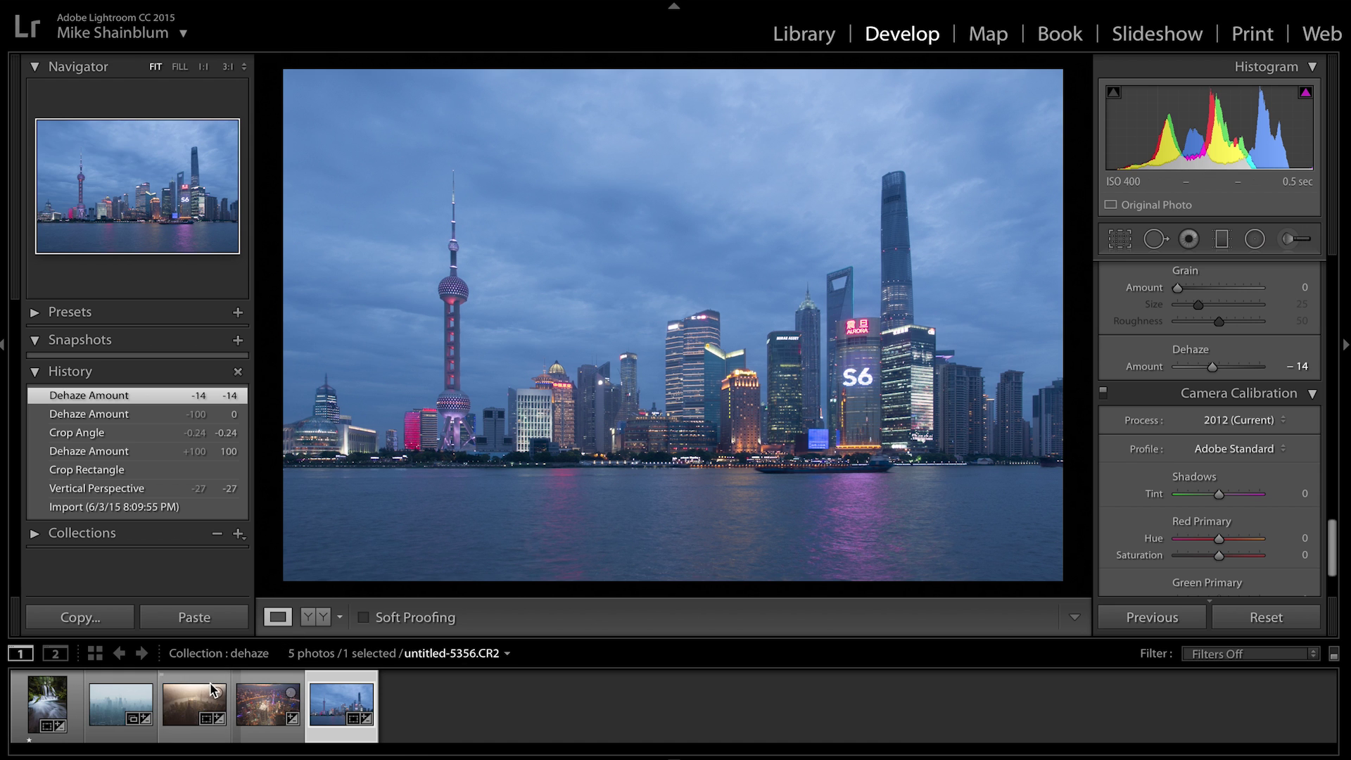
Raise the aerial night photo's Dehaze to +59, then switch to the waterfall photo.
left_click(267, 700)
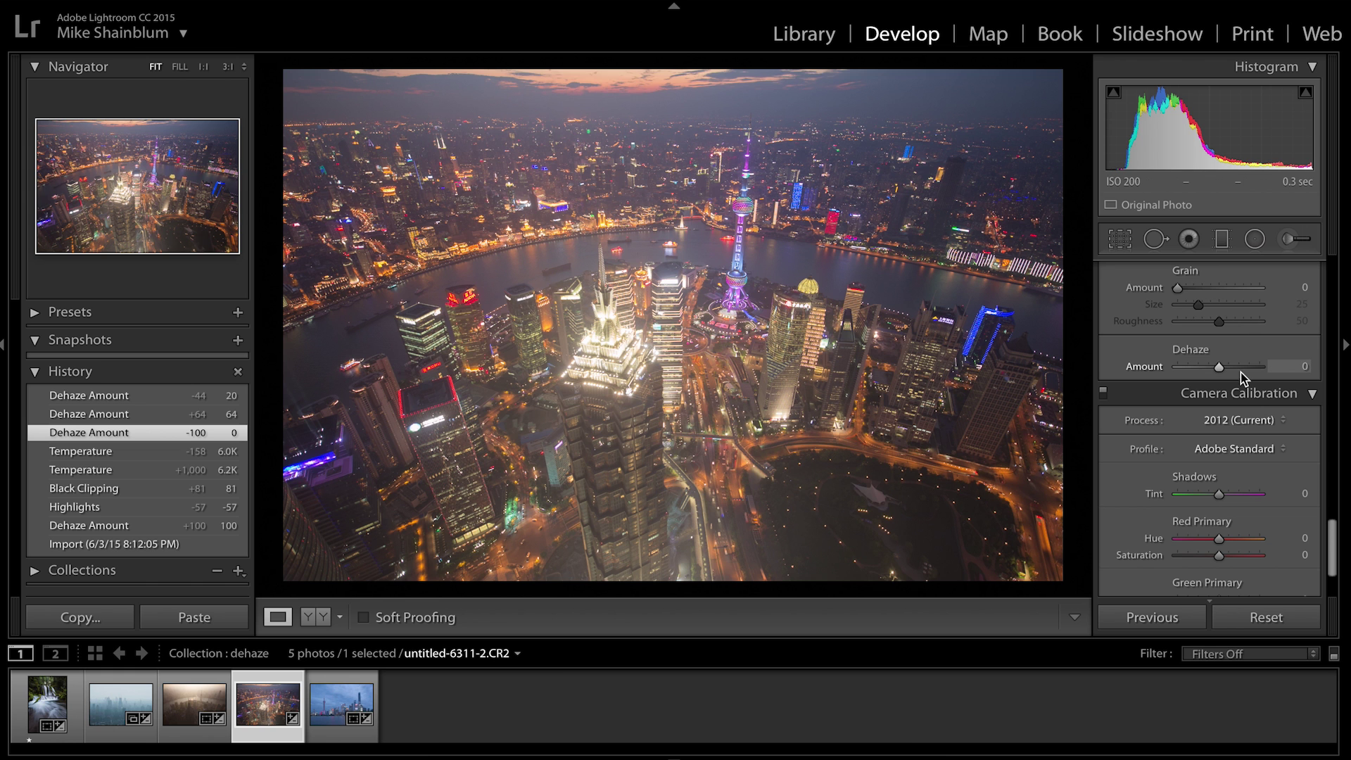
left_click_drag(1240, 368, 1243, 366)
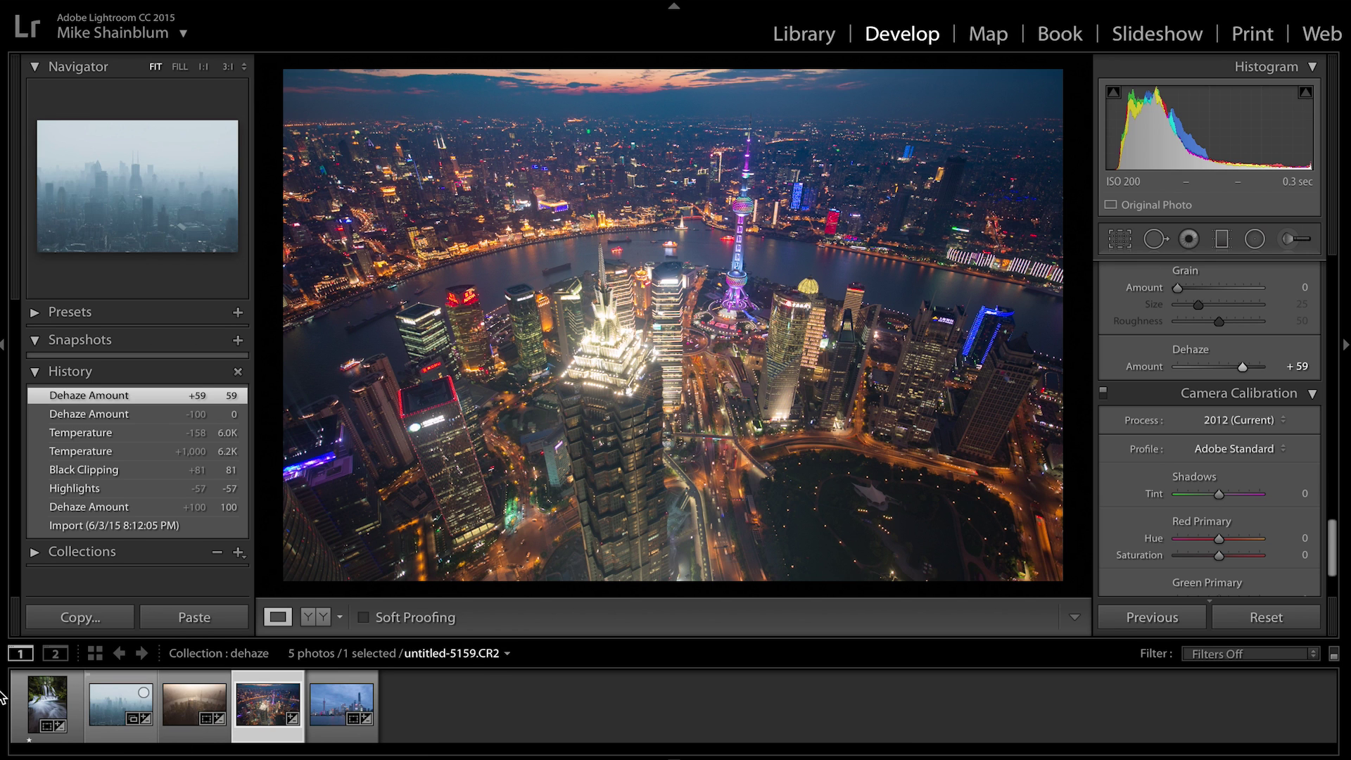
left_click(48, 707)
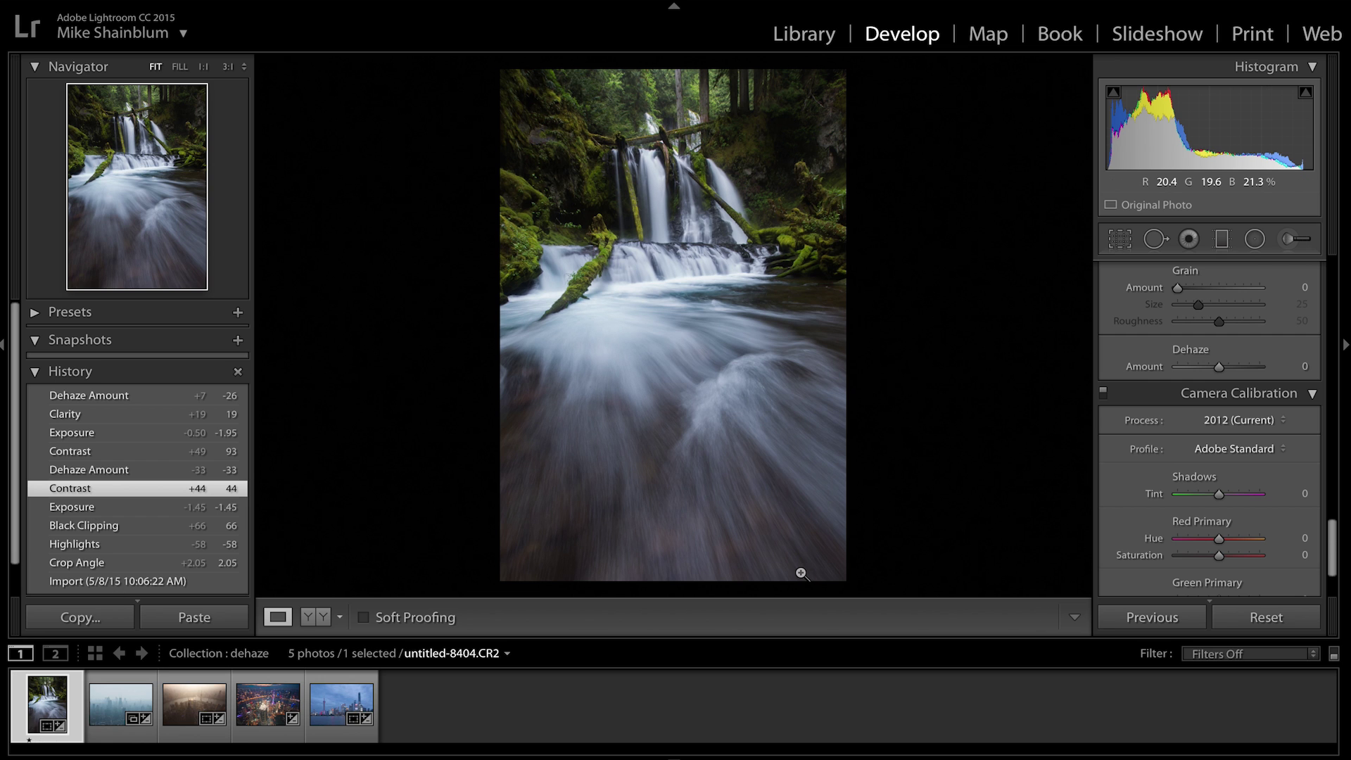
Set the waterfall's Dehaze to +53, then to -54 for a misty look.
left_click(1240, 366)
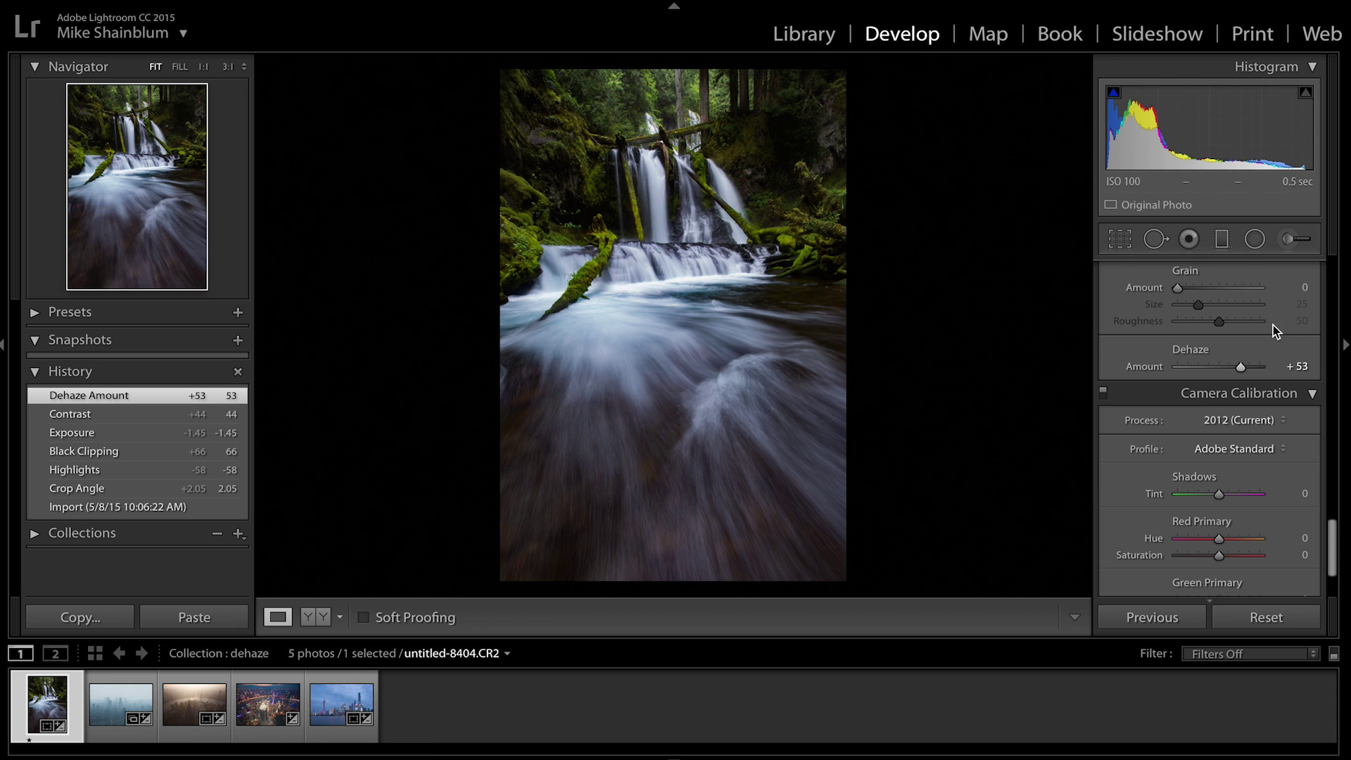
left_click(1199, 367)
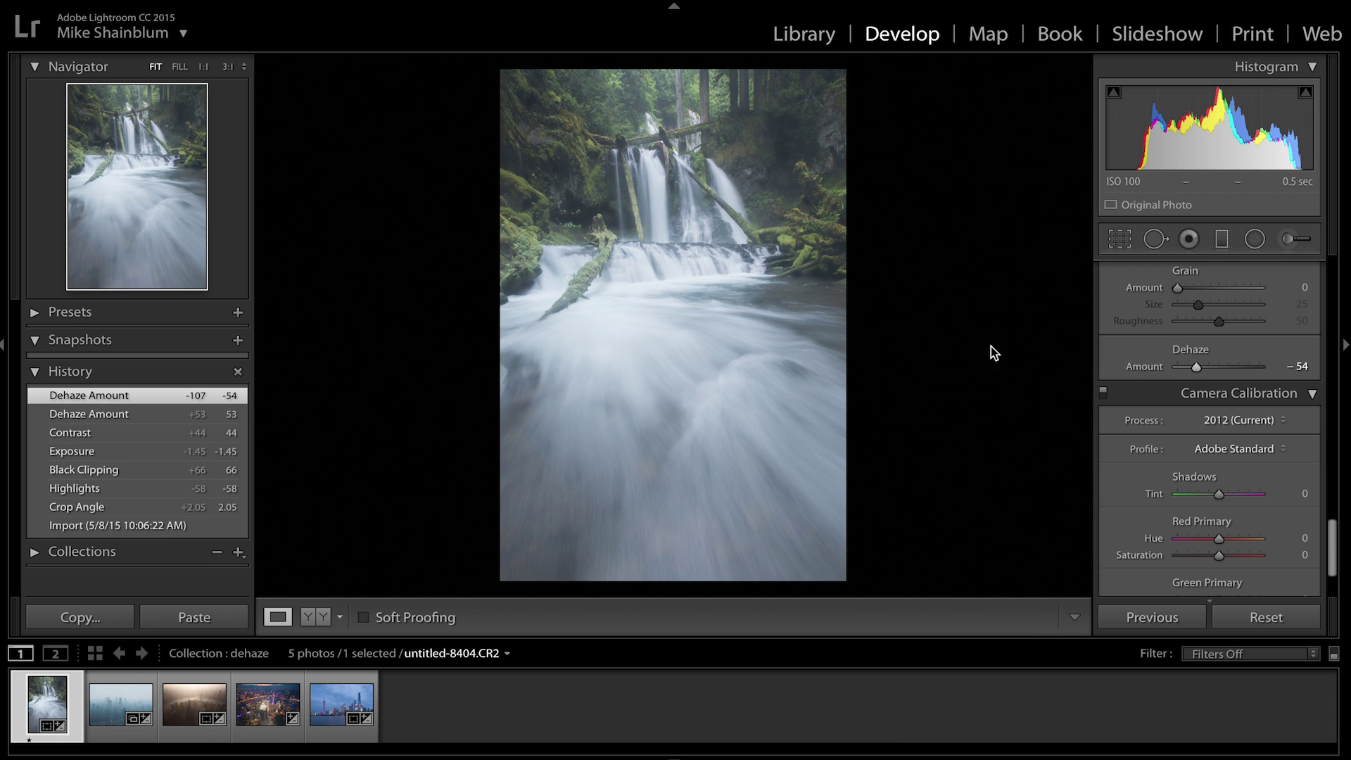
scroll(1236, 348, "up", 6)
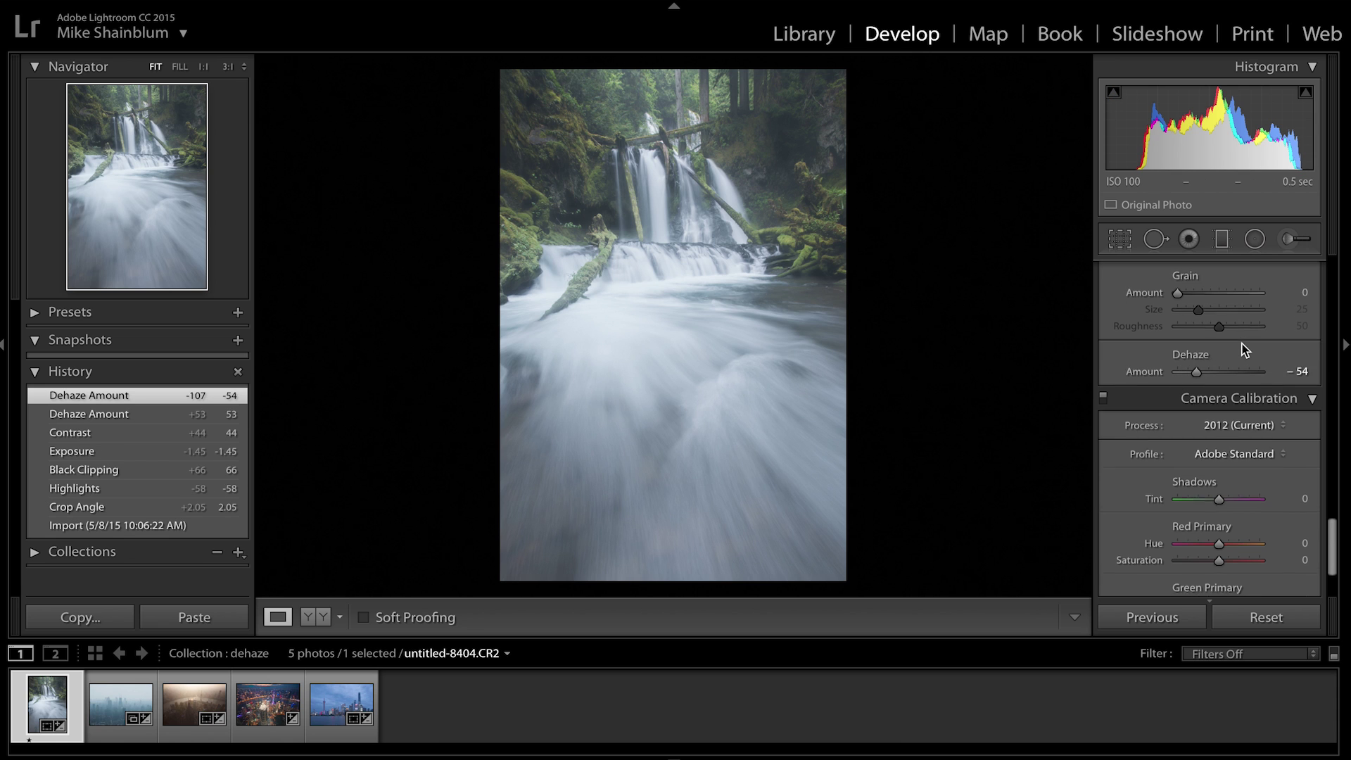
Give the waterfall Contrast +100, Exposure -2.15 and Tint +18.
scroll(1244, 350, "up", 10)
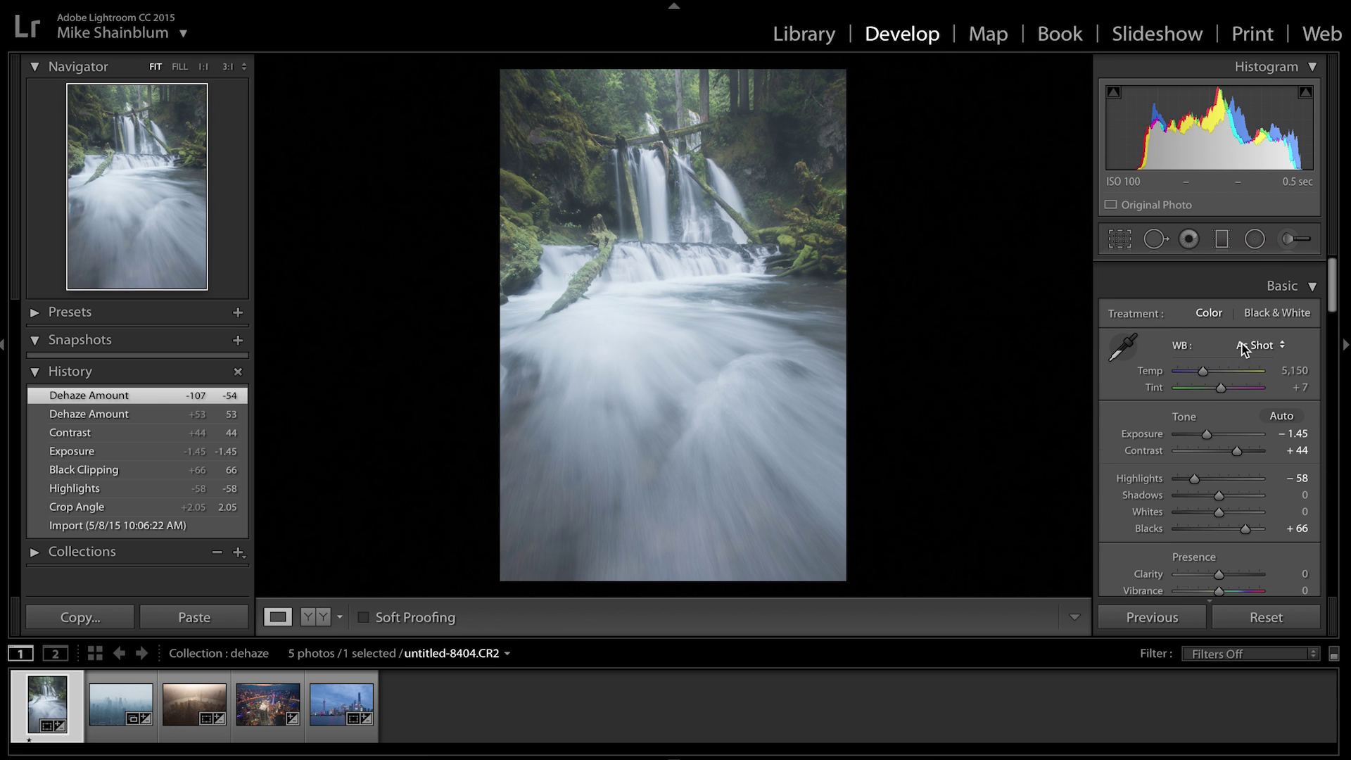
left_click_drag(1240, 433, 1268, 433)
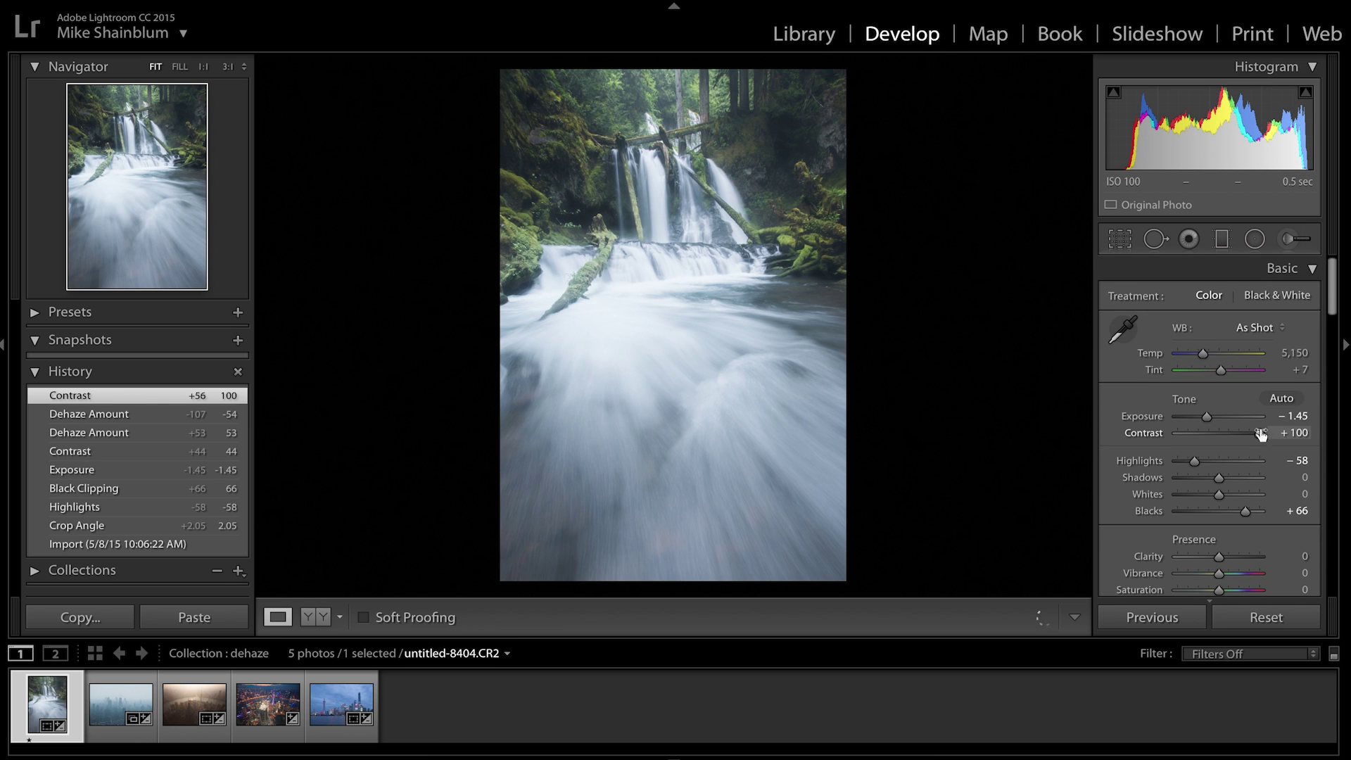
key("comma")
key("minus")
key("minus")
key("minus")
key("minus")
key("minus")
key("minus")
key("minus")
key("minus")
key("minus")
key("minus")
key("minus")
key("minus")
key("minus")
key("minus")
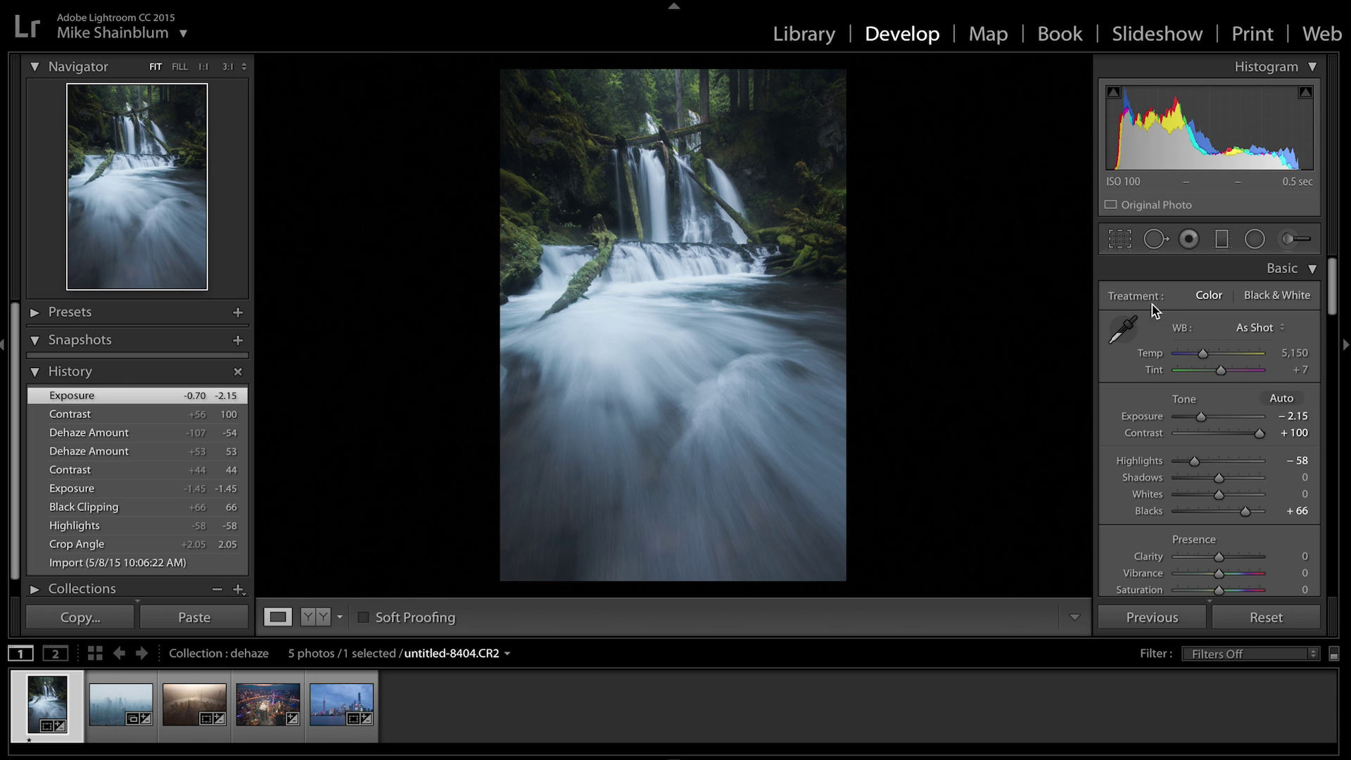
key("Up")
key("Up")
key("Up")
key("Up")
key("Up")
key("Up")
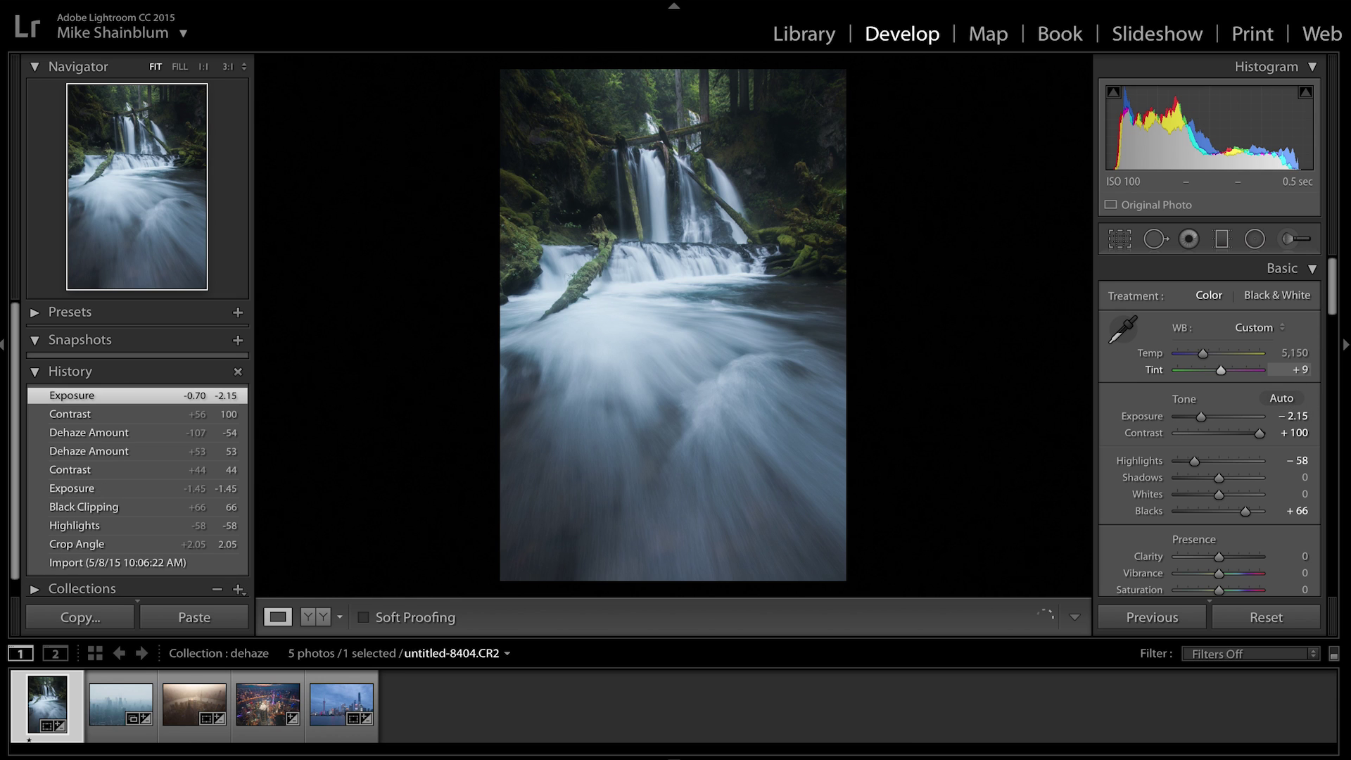
key("Up")
key("Up")
key("Up")
key("Up")
key("Up")
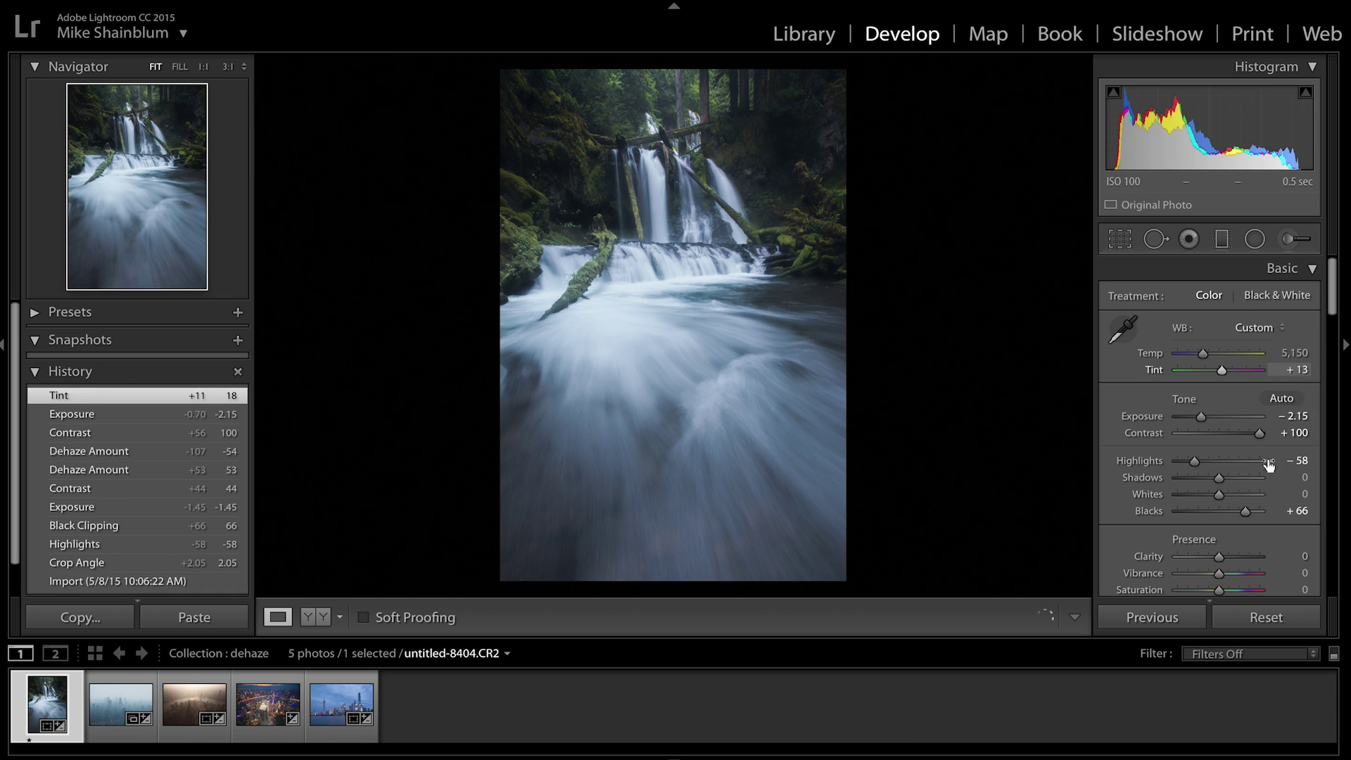